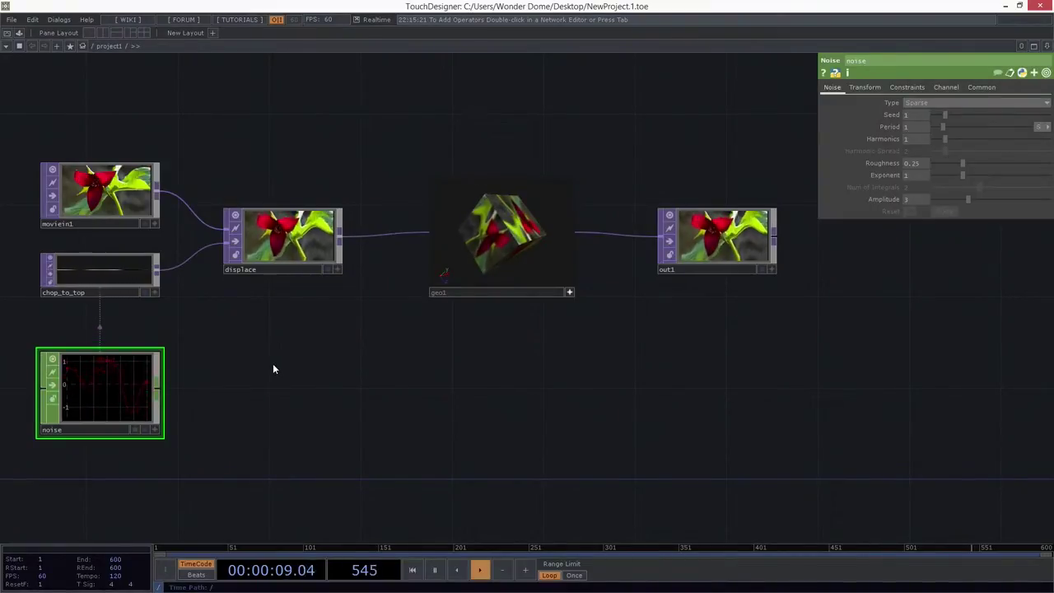
Step: Delete all six default operators from the project1 network
left_click_drag(282, 347, 300, 336)
scroll(299, 334, "down", 3)
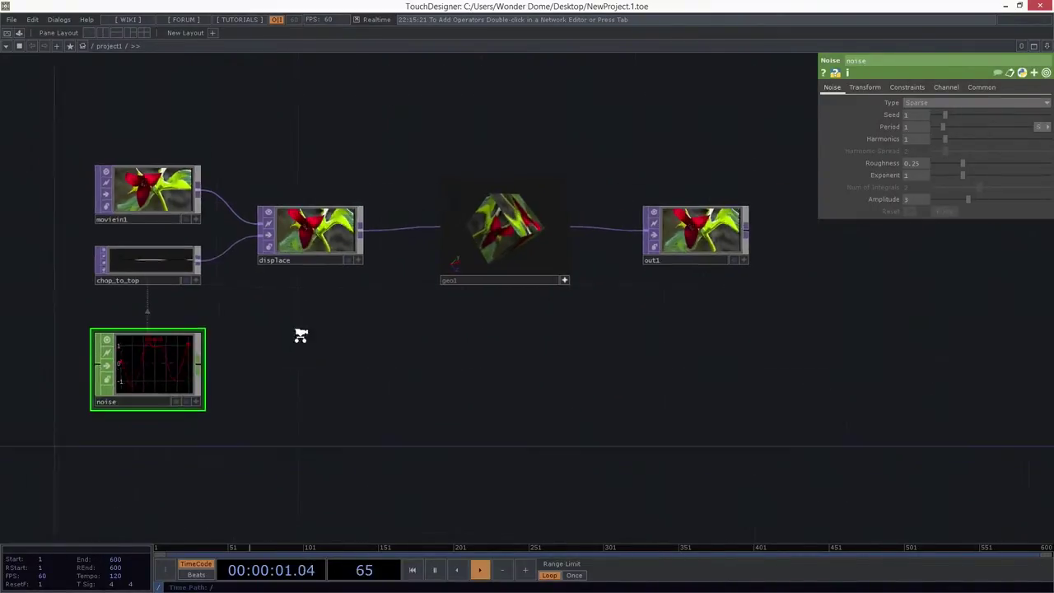
right_click_drag(104, 132, 688, 468)
key("Delete")
Step: Add a Button component to the empty project1 network
key("Tab")
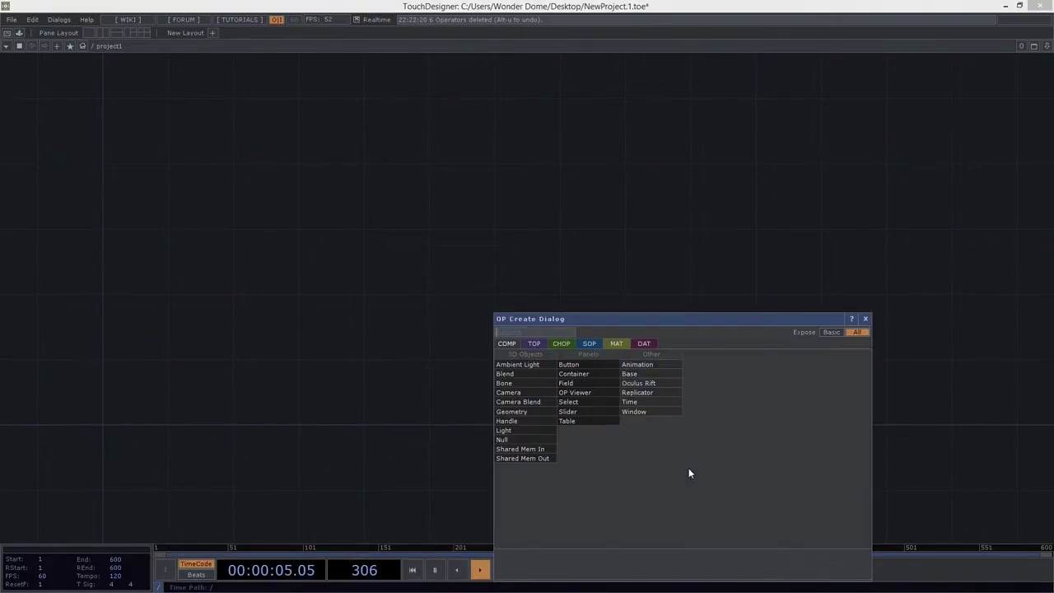
type("but")
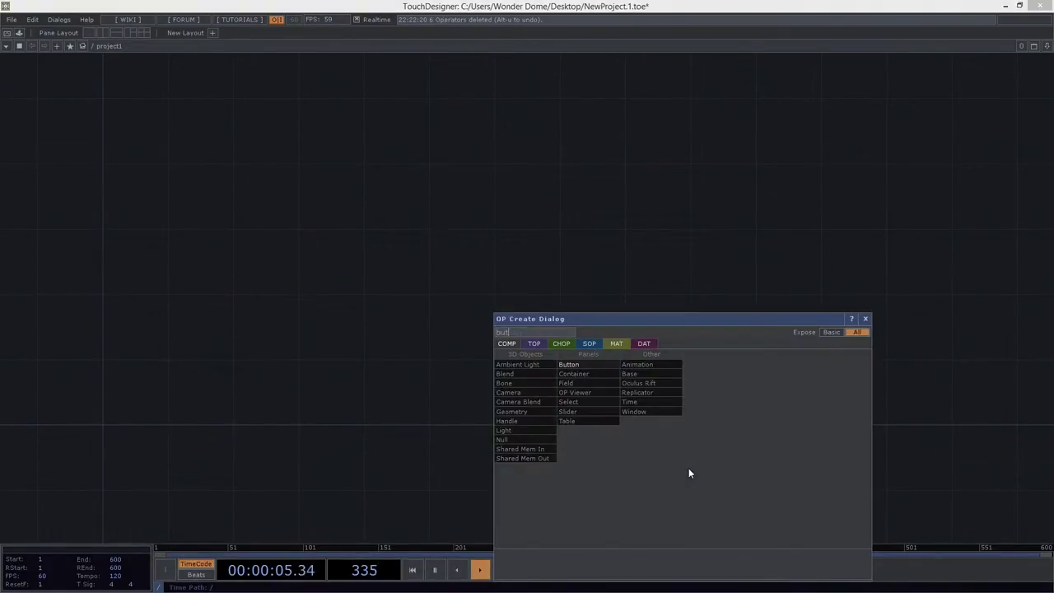
left_click(596, 362)
left_click(343, 313)
Step: Enter the Button component's internal network, framing the color table and the bg text operator
scroll(334, 329, "up", 2)
scroll(381, 282, "up", 5)
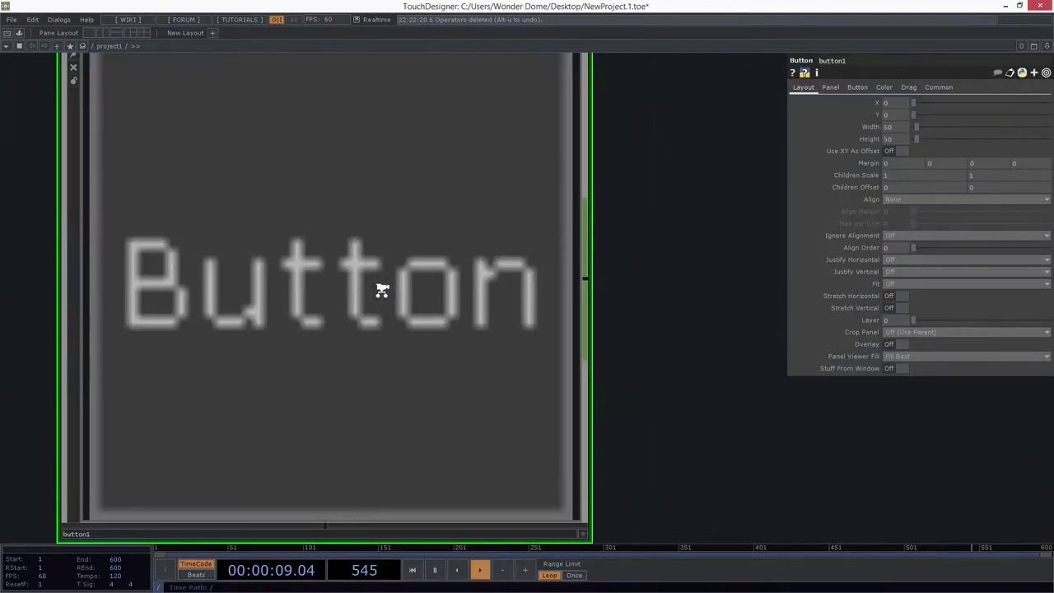
left_click_drag(590, 144, 579, 248)
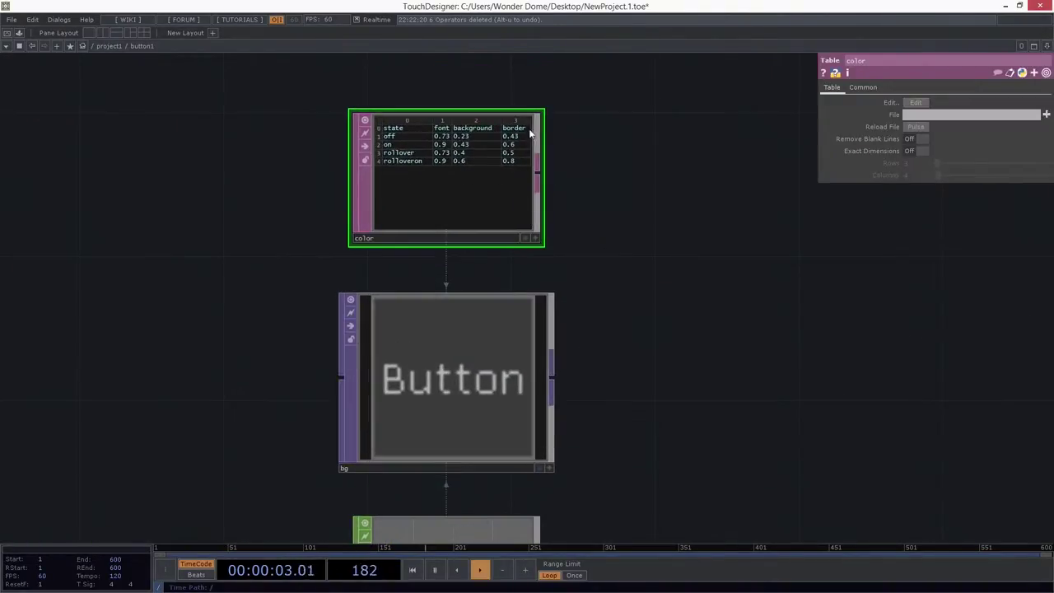
scroll(531, 132, "up", 2)
left_click_drag(624, 279, 619, 212)
Step: Examine the expressions driving the font, background and border A colours of bg, and the color table they reference
right_click_drag(650, 304, 428, 393)
left_click(853, 87)
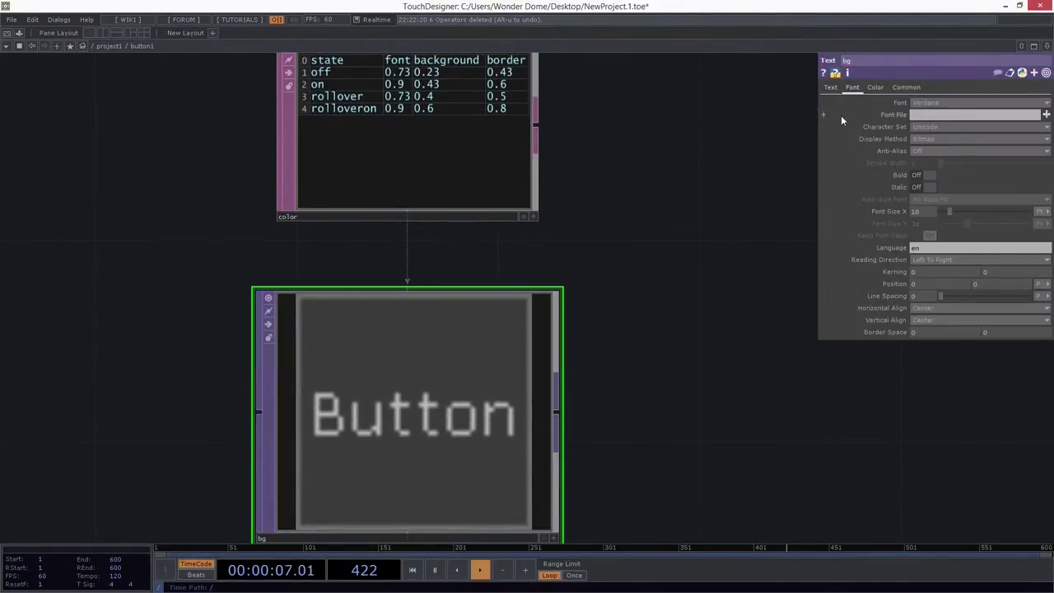
left_click(883, 86)
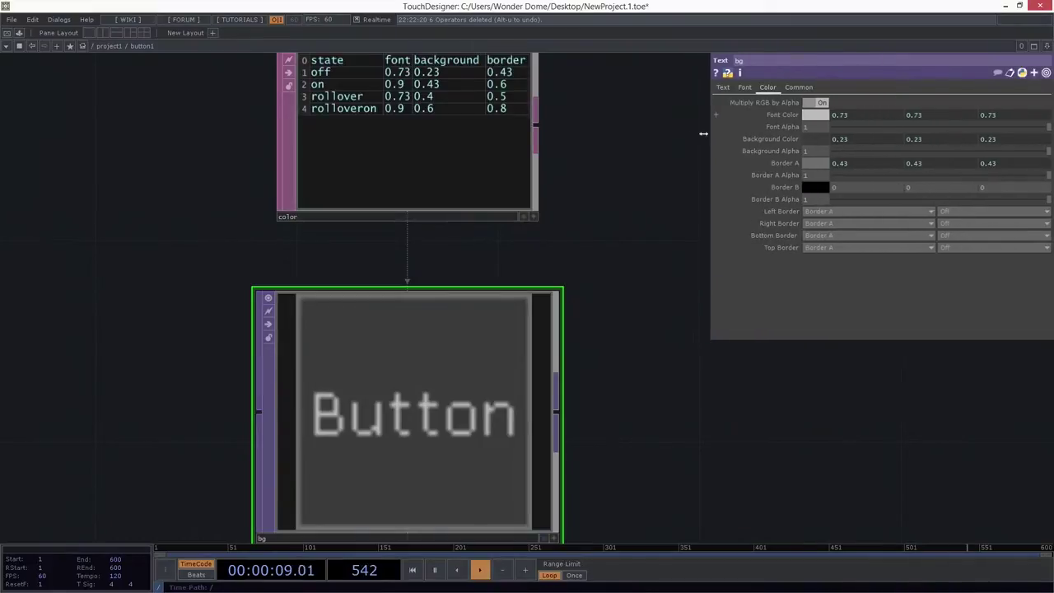
left_click(743, 117)
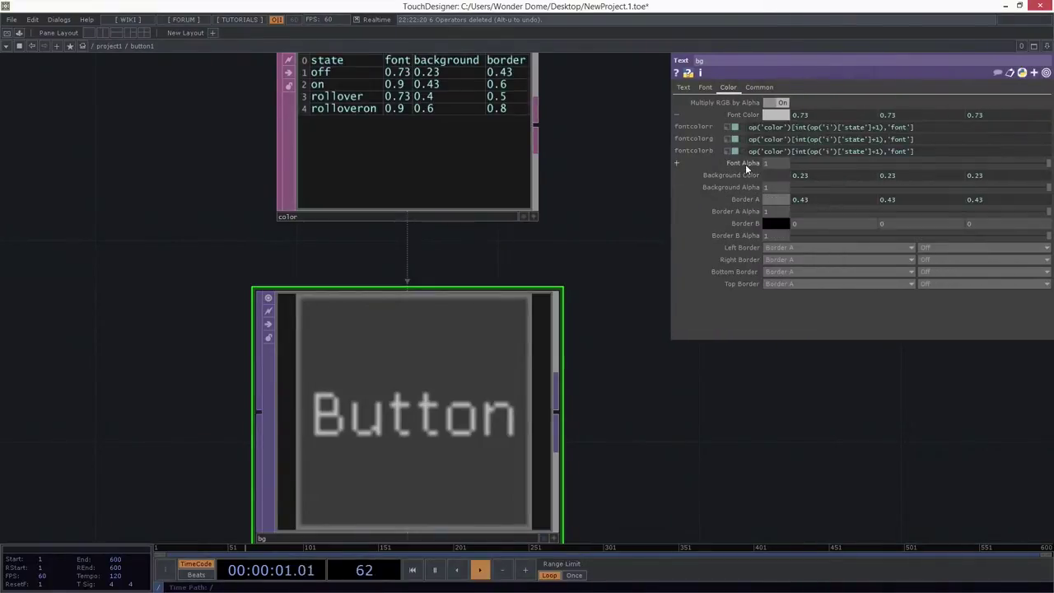
left_click(744, 175)
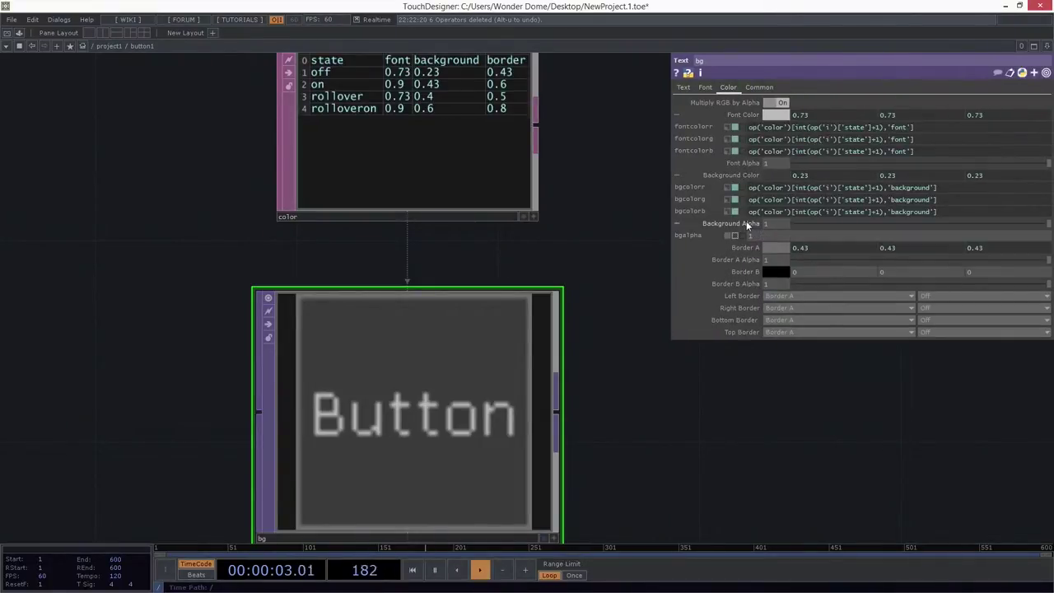
left_click(745, 235)
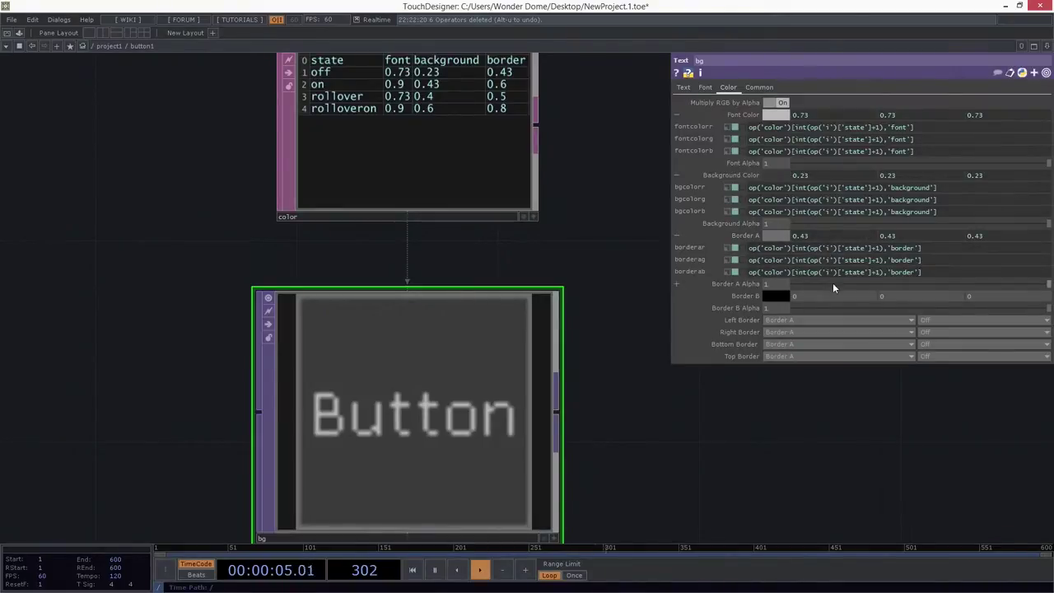
left_click_drag(589, 139, 579, 231)
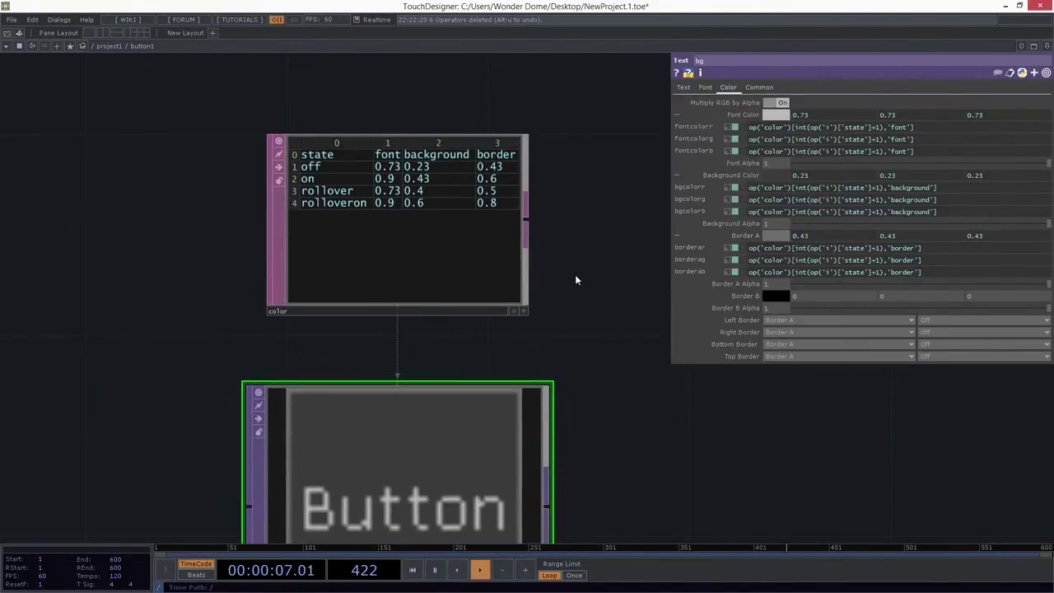
left_click_drag(584, 334, 582, 252)
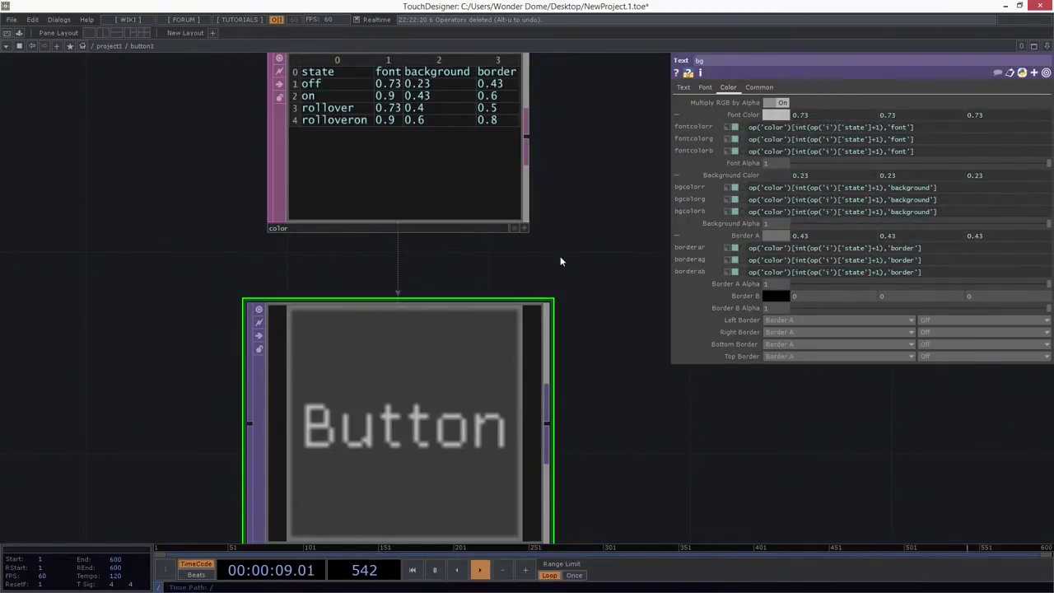
left_click_drag(590, 161, 584, 188)
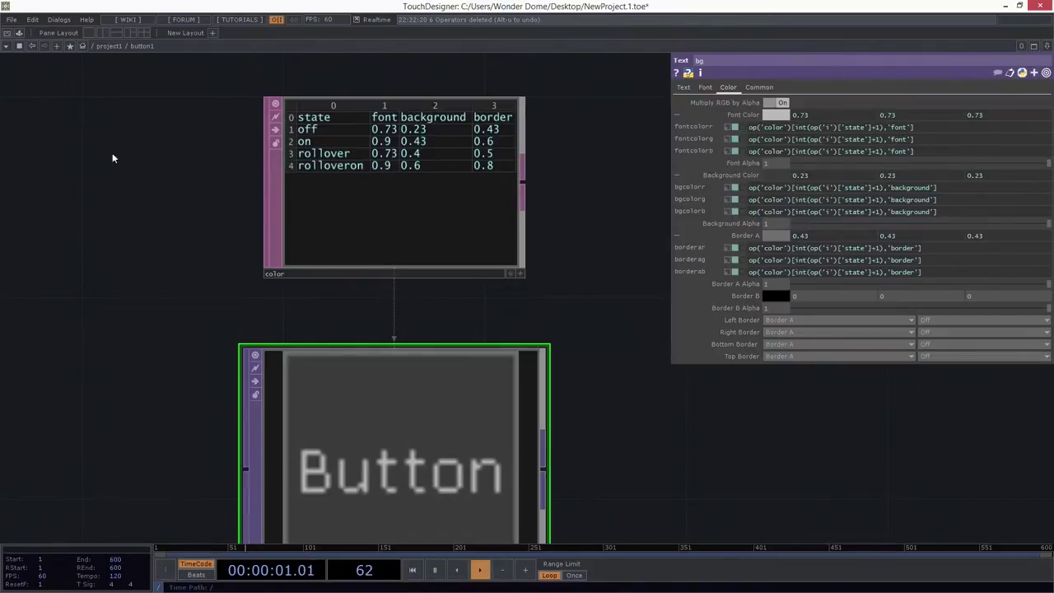
Step: Add a Constant TOP inside the button network and place it beside the color table
key("Tab")
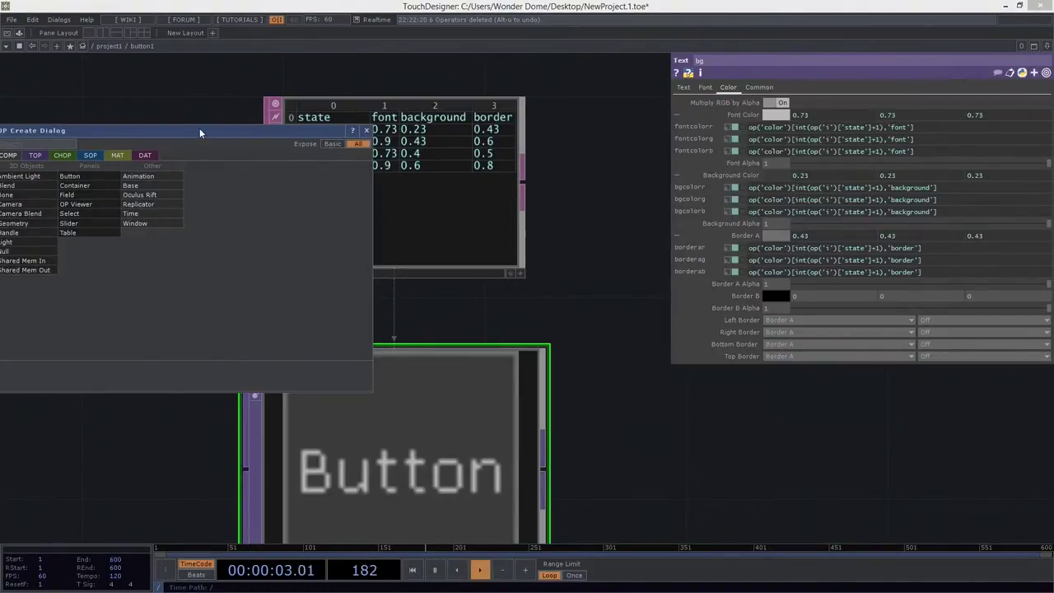
left_click_drag(199, 128, 221, 129)
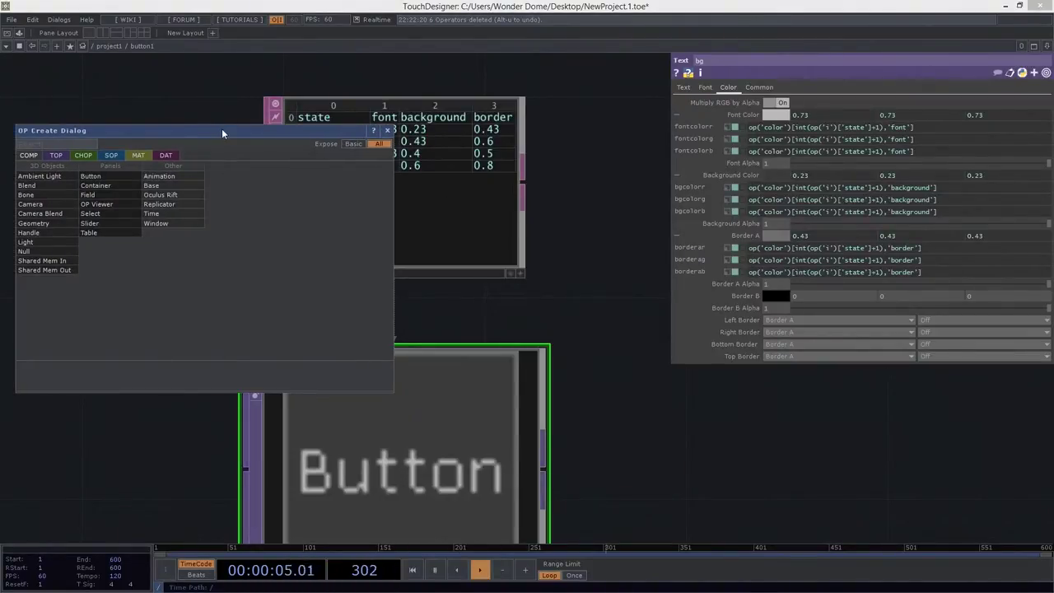
left_click(56, 156)
type("cons")
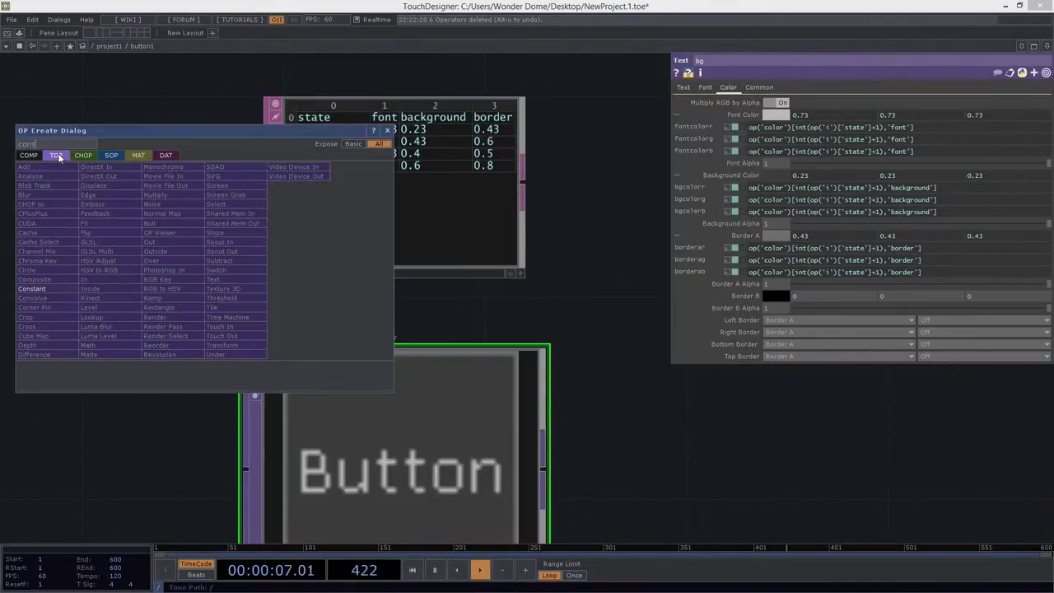
left_click(54, 289)
left_click_drag(254, 138, 346, 184)
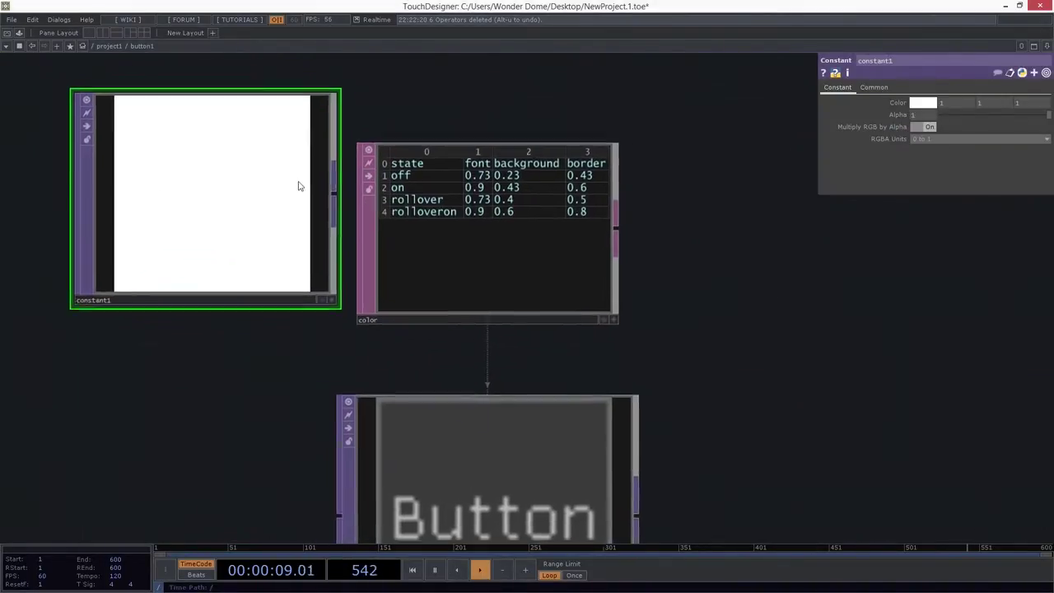
left_click_drag(278, 168, 238, 188)
Step: Set the Constant TOP's colour to 0.5 grey and expand its separate red, green and blue channels
left_click(915, 104)
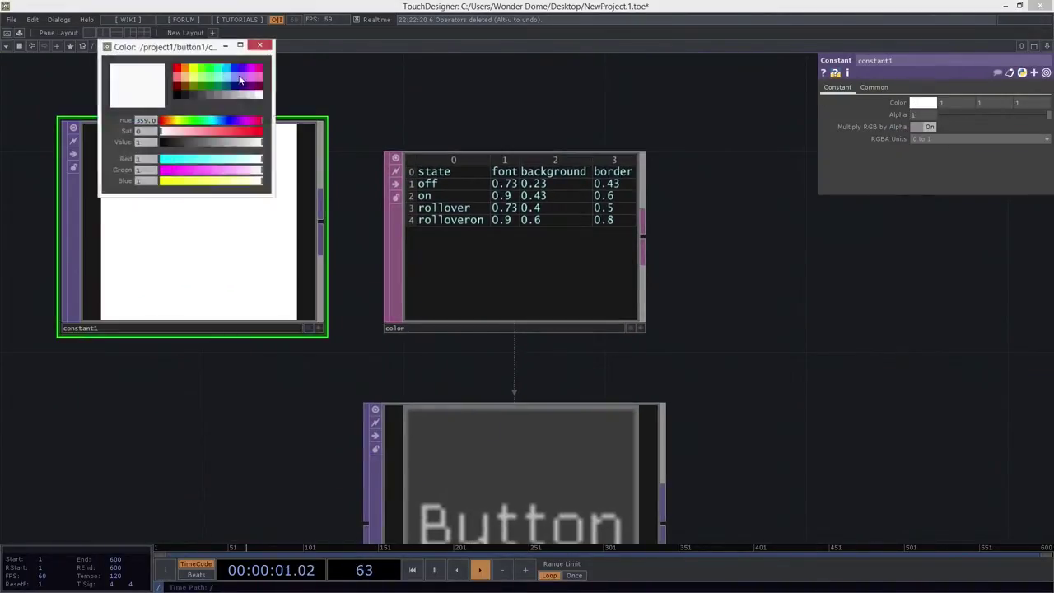
left_click_drag(181, 45, 385, 61)
left_click(413, 110)
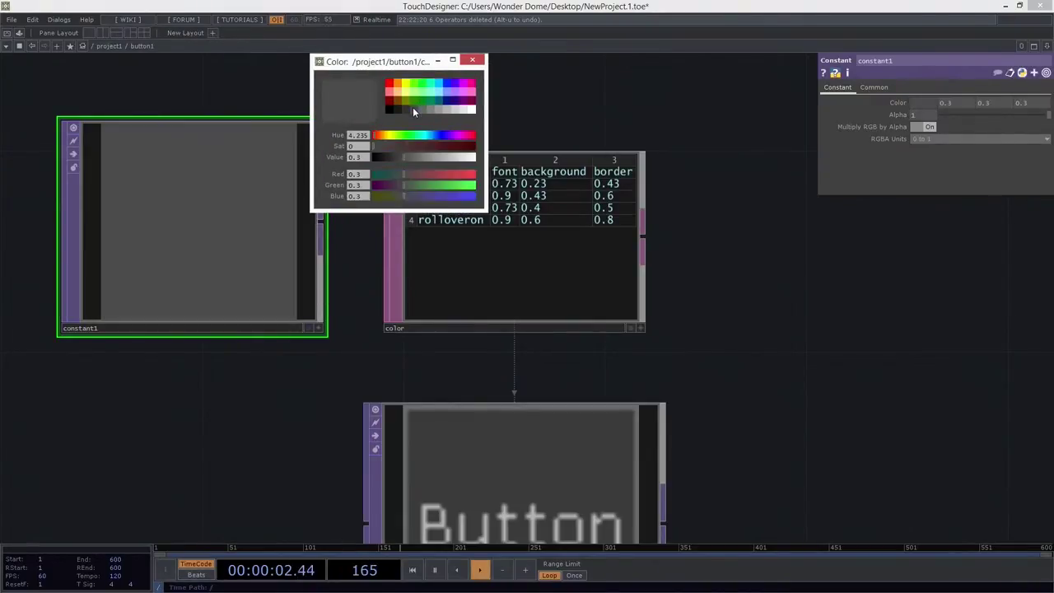
left_click(421, 110)
left_click(434, 111)
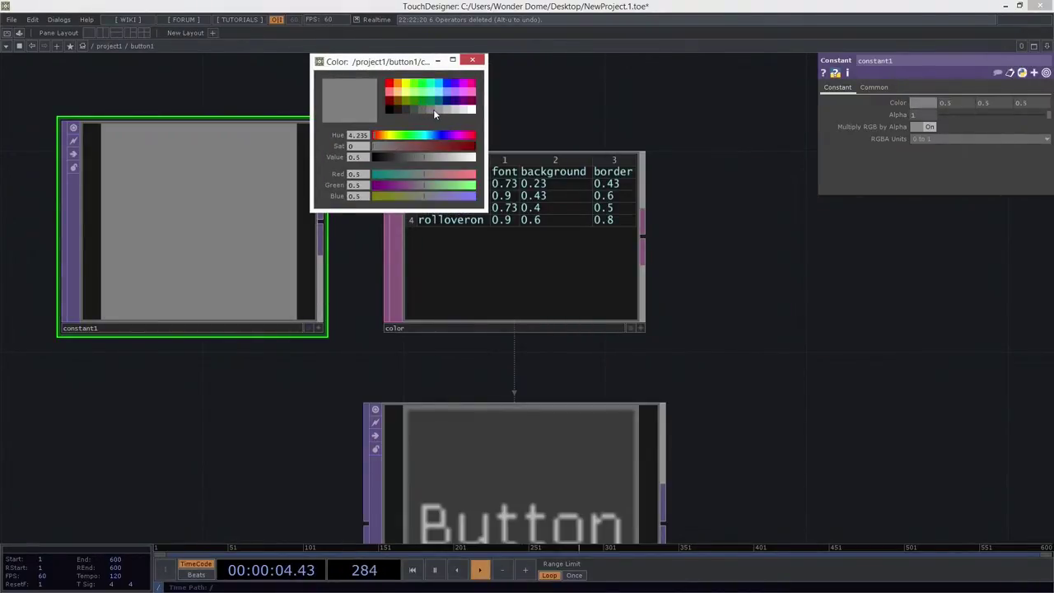
left_click(905, 102)
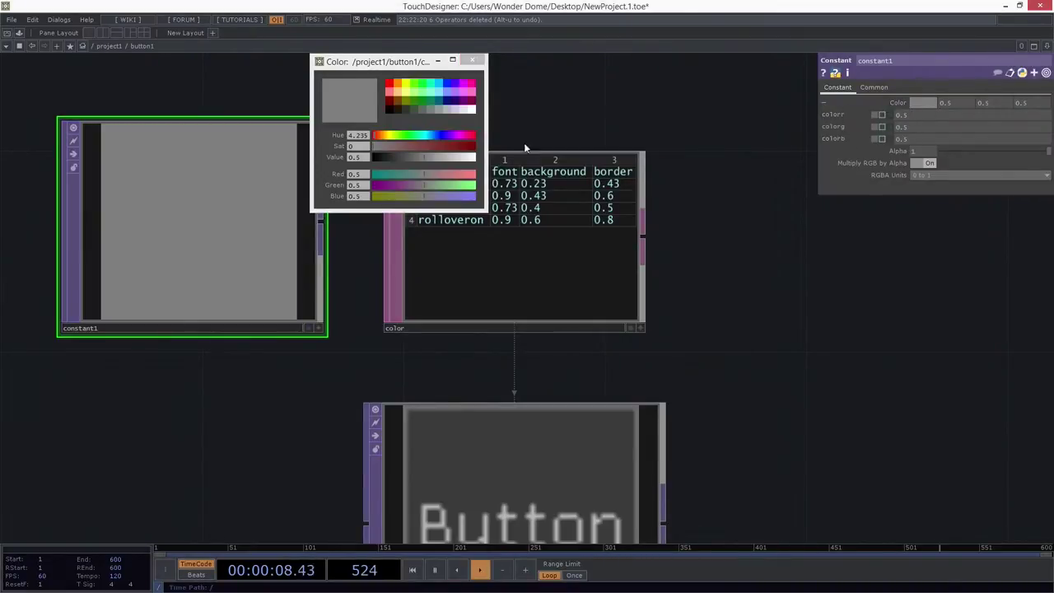
Step: Try several greys on the Constant TOP, ending with a bright green of red 0.364706, green 1 and blue 0
left_click(429, 109)
left_click(440, 110)
left_click(452, 110)
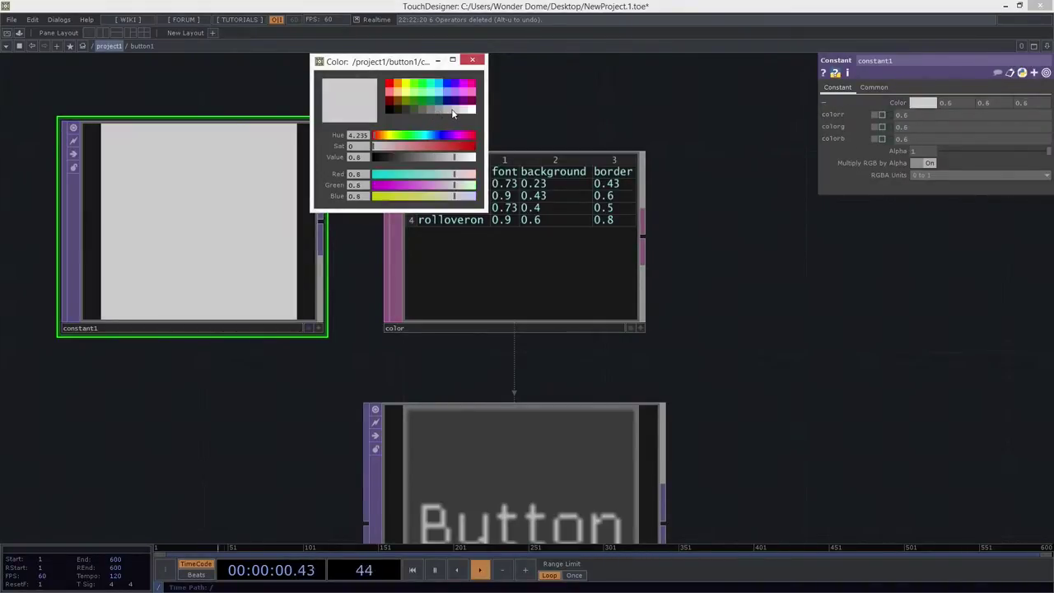
left_click(467, 112)
left_click(416, 112)
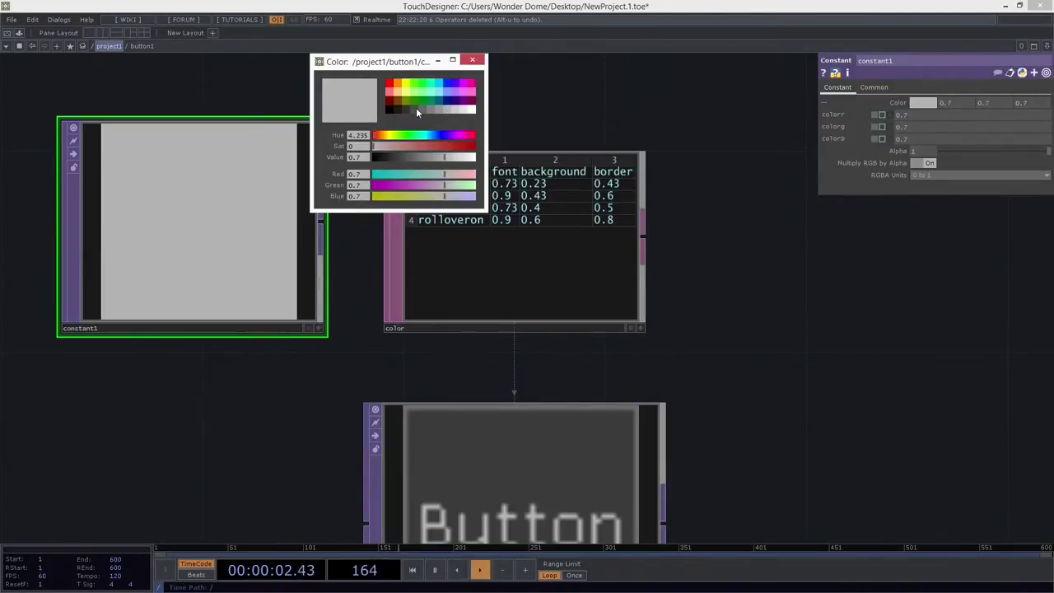
left_click(413, 108)
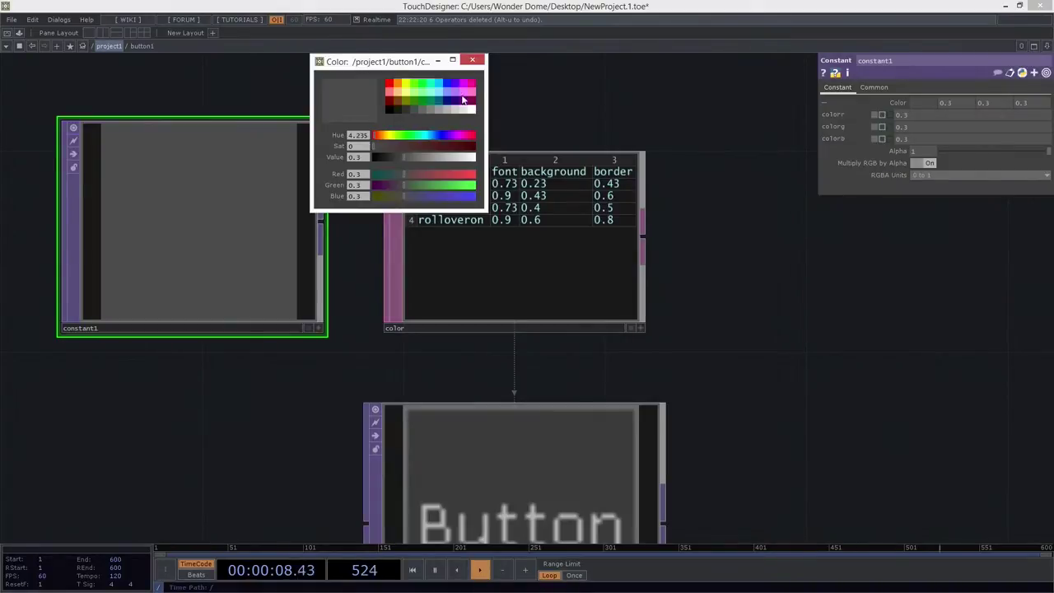
left_click(411, 85)
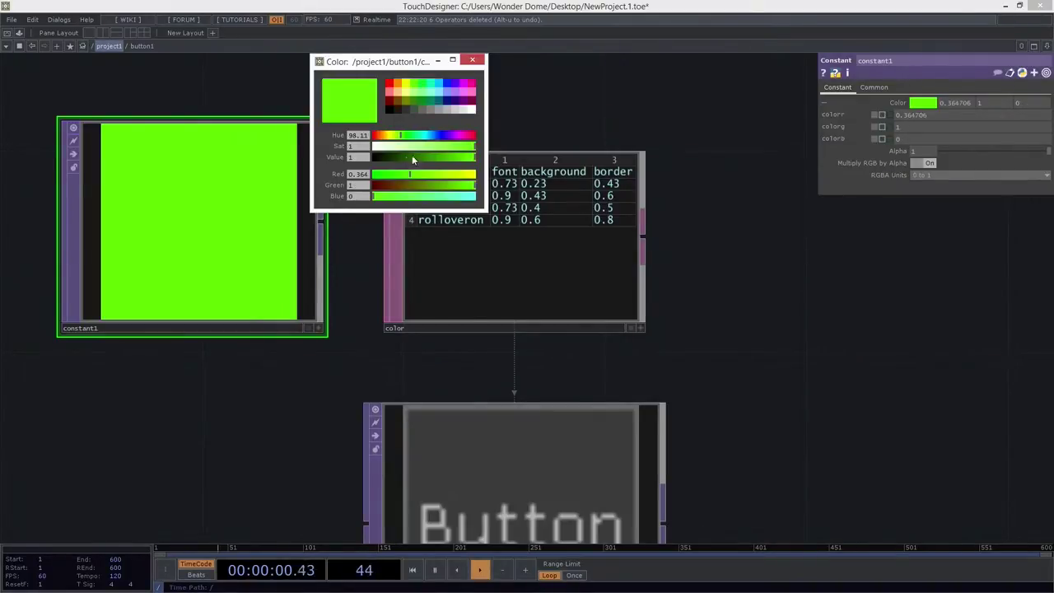
left_click(472, 60)
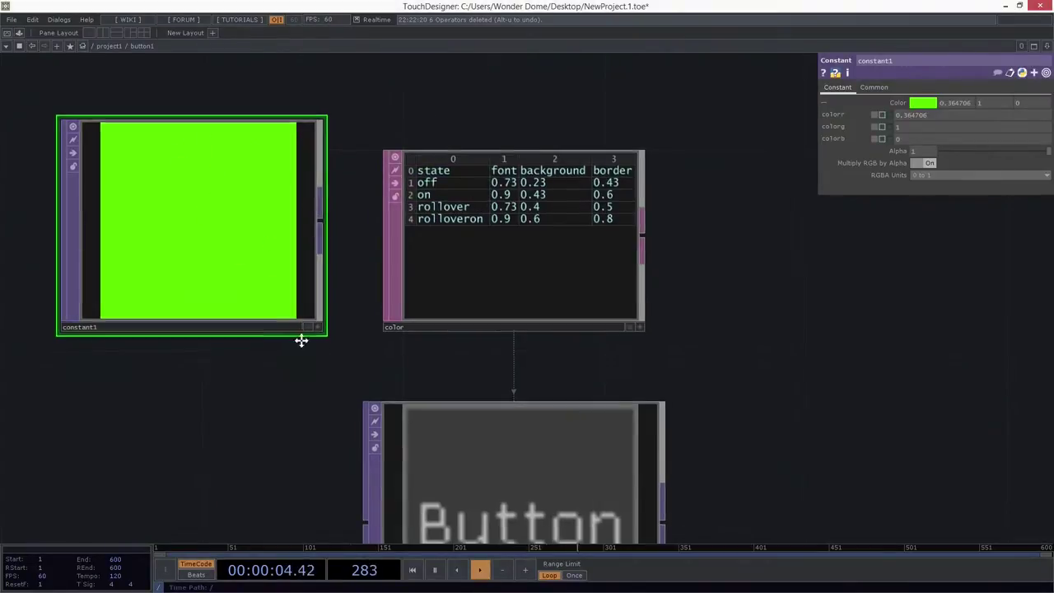
Step: Make the color table's viewer active and insert two empty columns after the background column
scroll(301, 341, "down", 3)
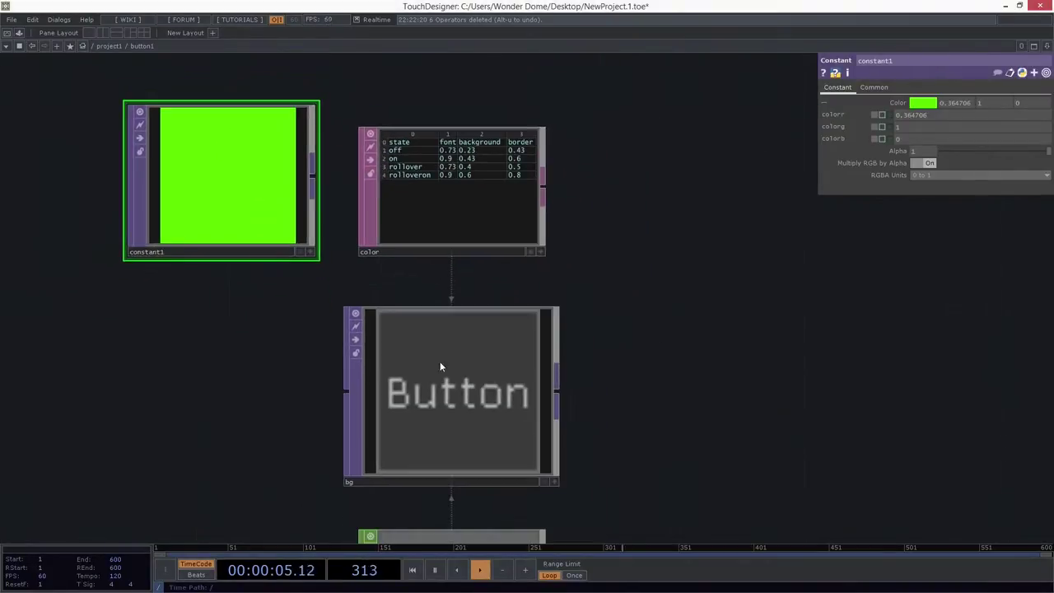
left_click(540, 251)
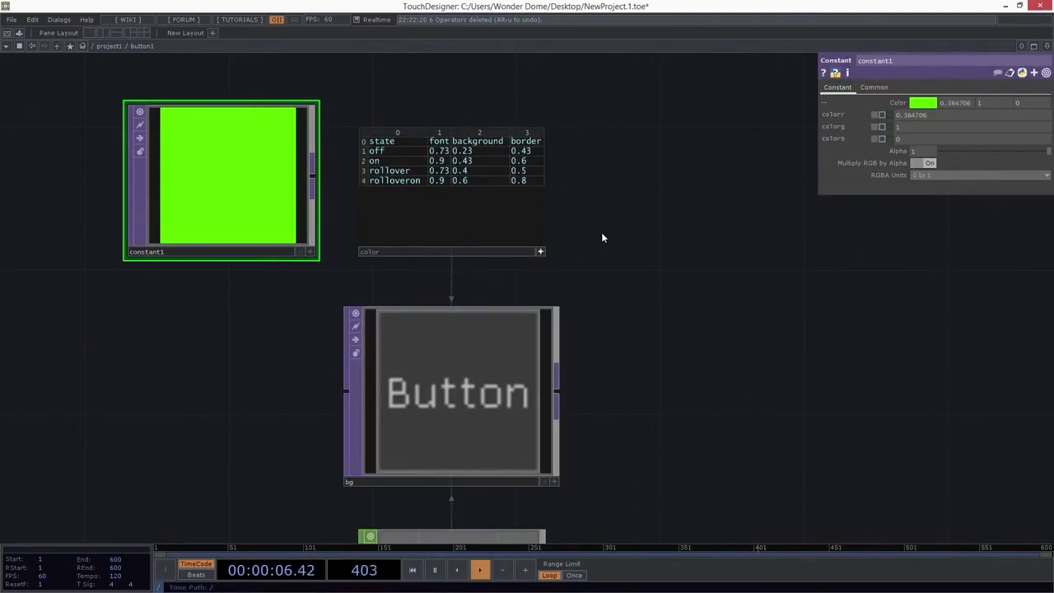
scroll(624, 209, "up", 3)
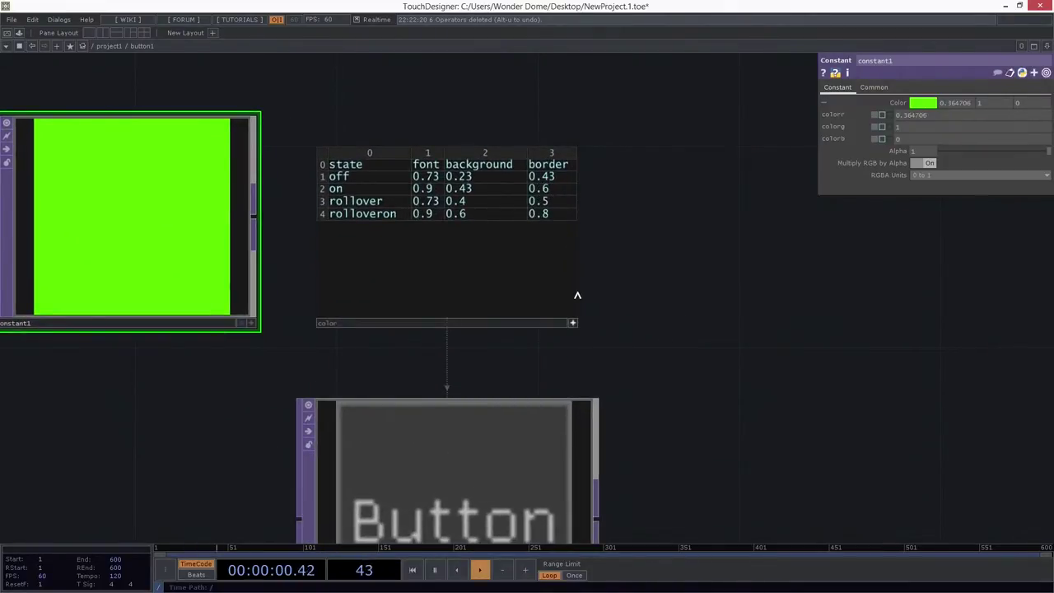
scroll(516, 150, "up", 2)
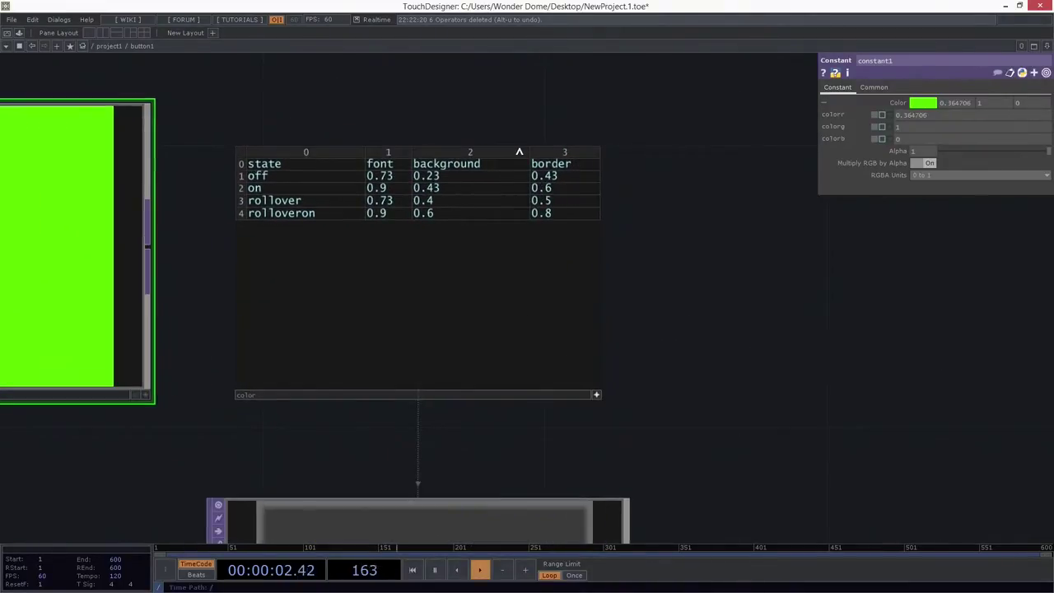
right_click(483, 153)
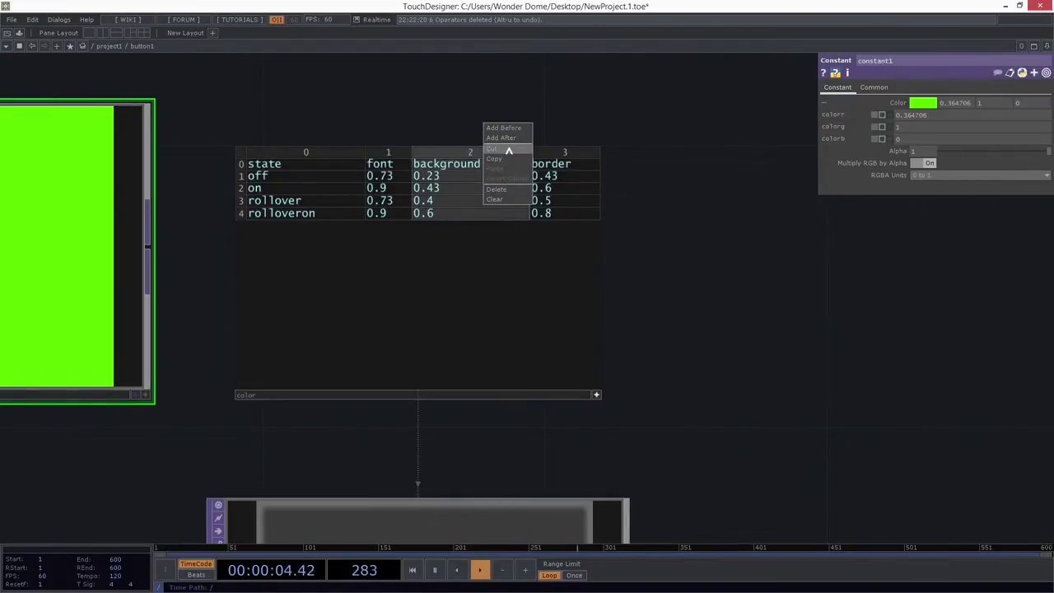
left_click(502, 138)
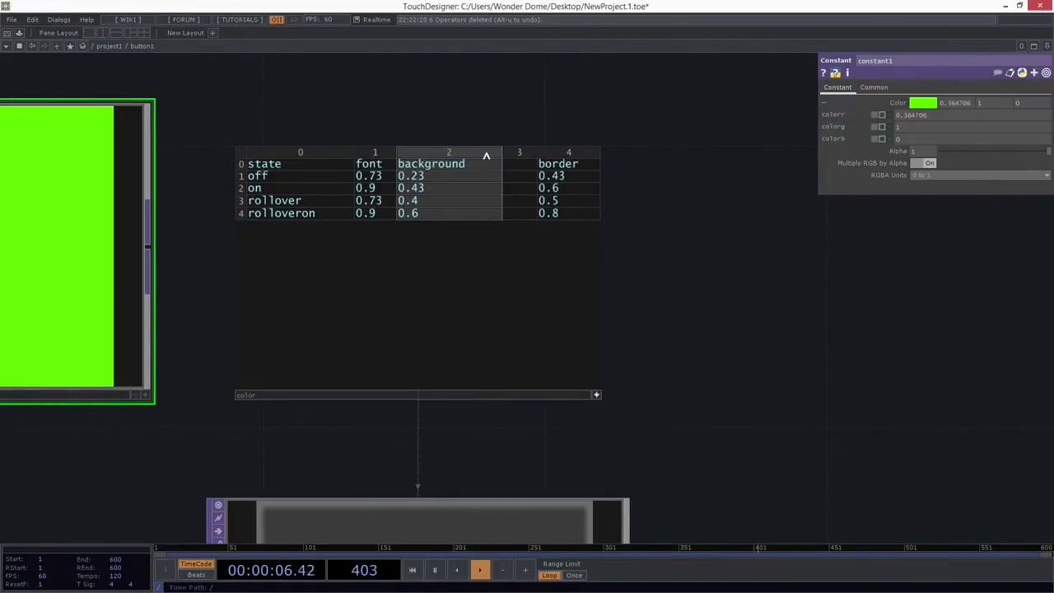
right_click(485, 156)
left_click(522, 139)
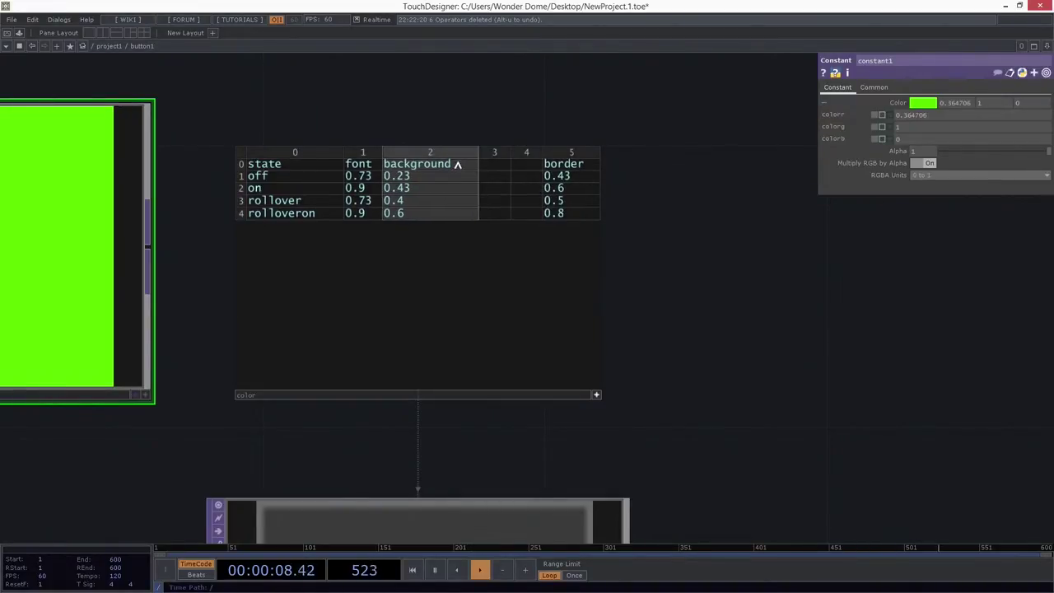
Step: Rename the background column's header in the color table to bgR
double_click(458, 164)
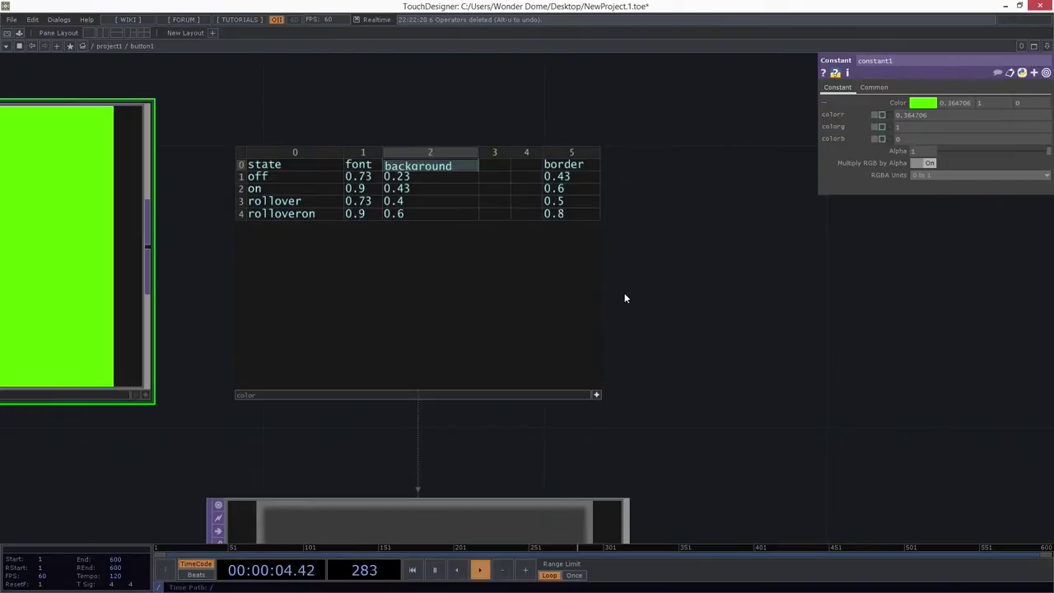
left_click_drag(472, 169, 378, 168)
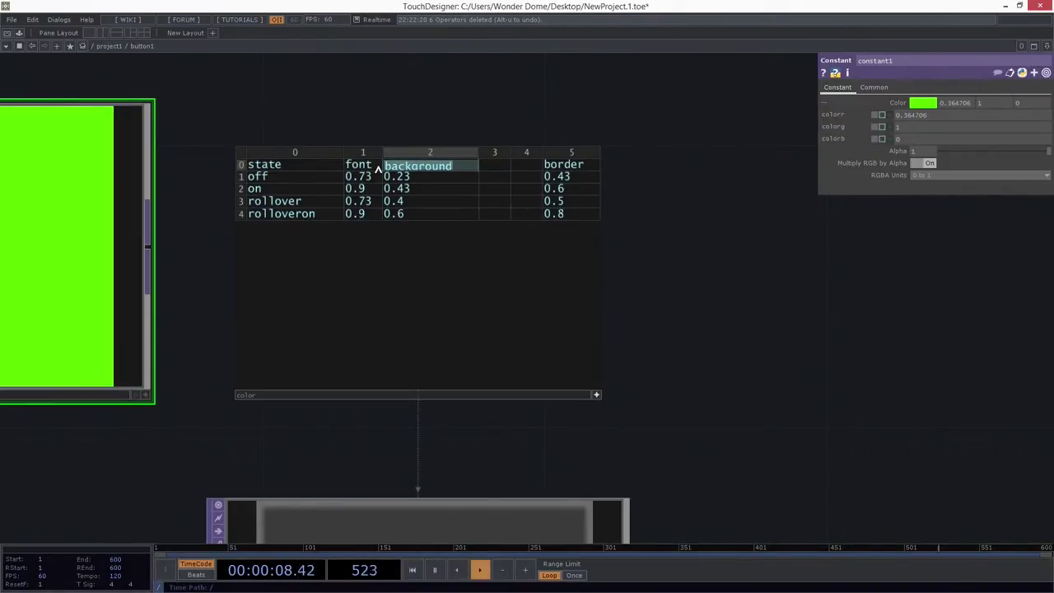
type("bg")
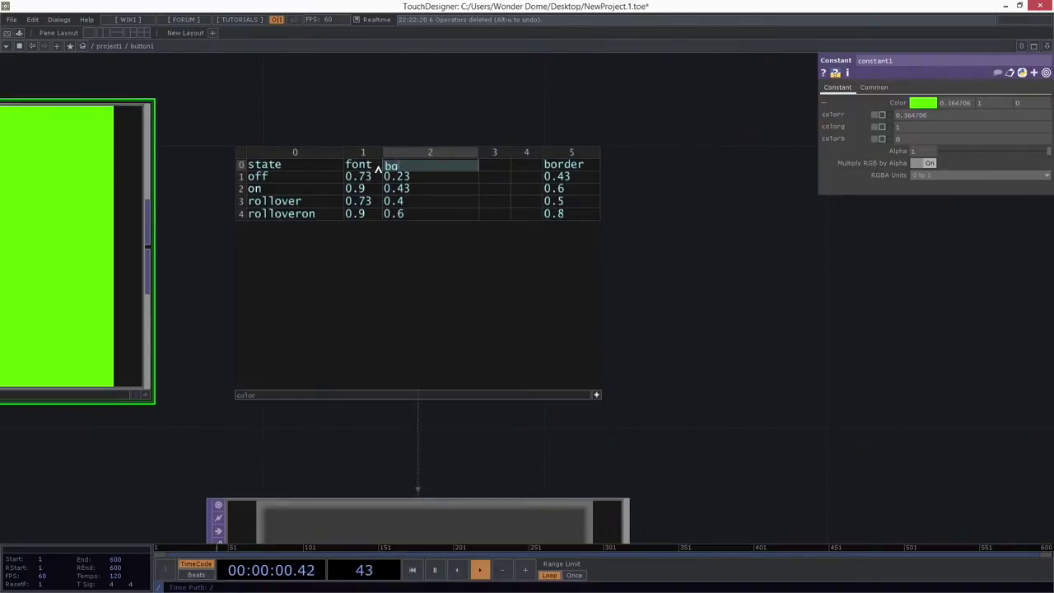
type("R")
Step: Label the two empty columns after bgR in the color table as bgG and bgB
left_click(495, 169)
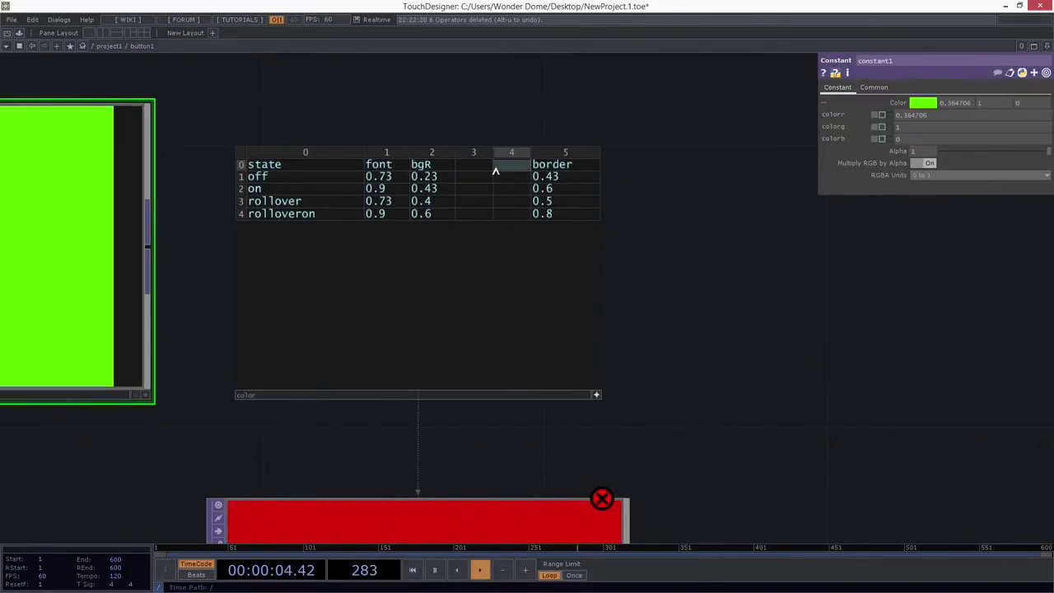
type("bg")
key("BackSpace")
key("BackSpace")
left_click(482, 169)
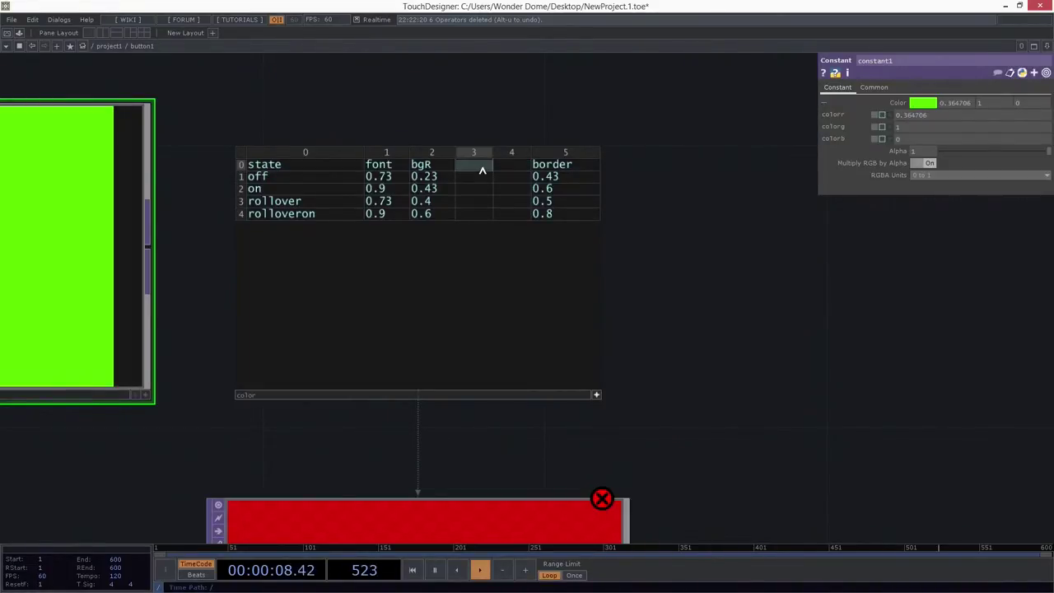
type("bgG")
left_click(509, 170)
type("bg")
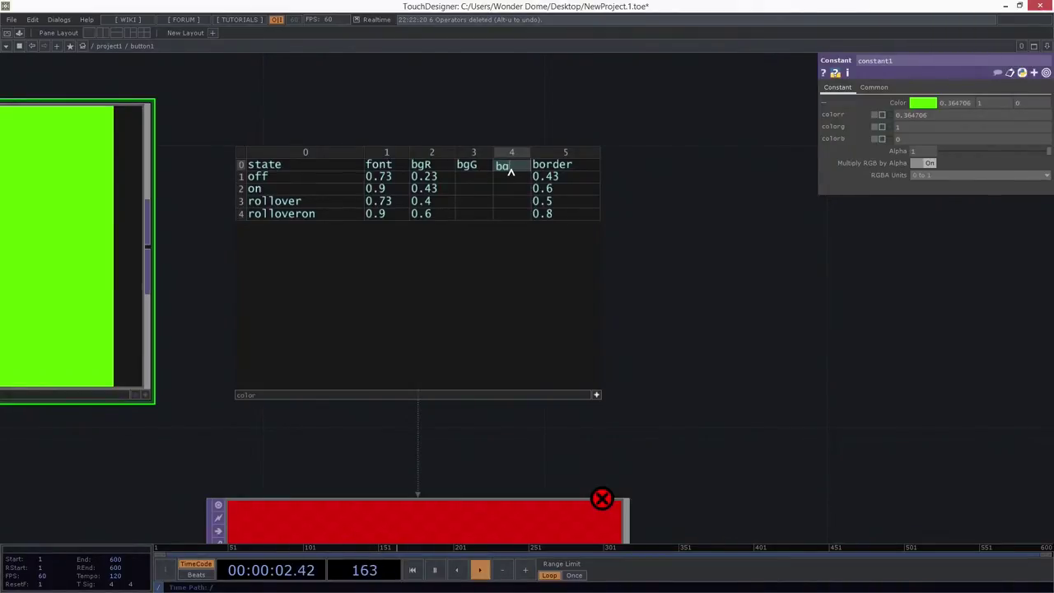
type("B")
Step: Select the bg Text TOP below the color table to show its colour expressions
left_click_drag(401, 107, 465, 89)
left_click_drag(734, 328, 713, 251)
scroll(714, 252, "down", 3)
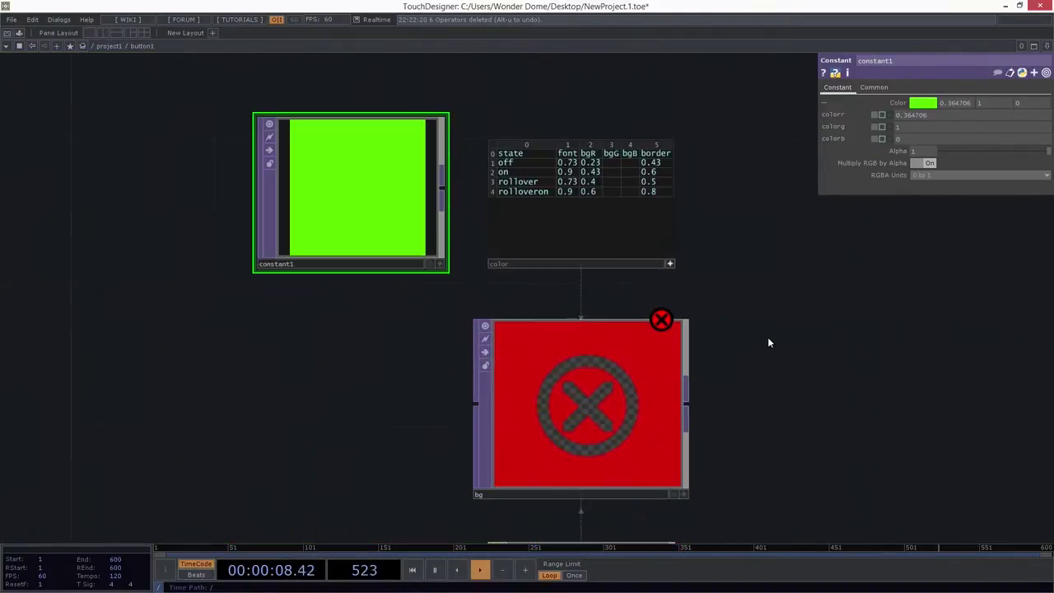
right_click_drag(753, 348, 568, 397)
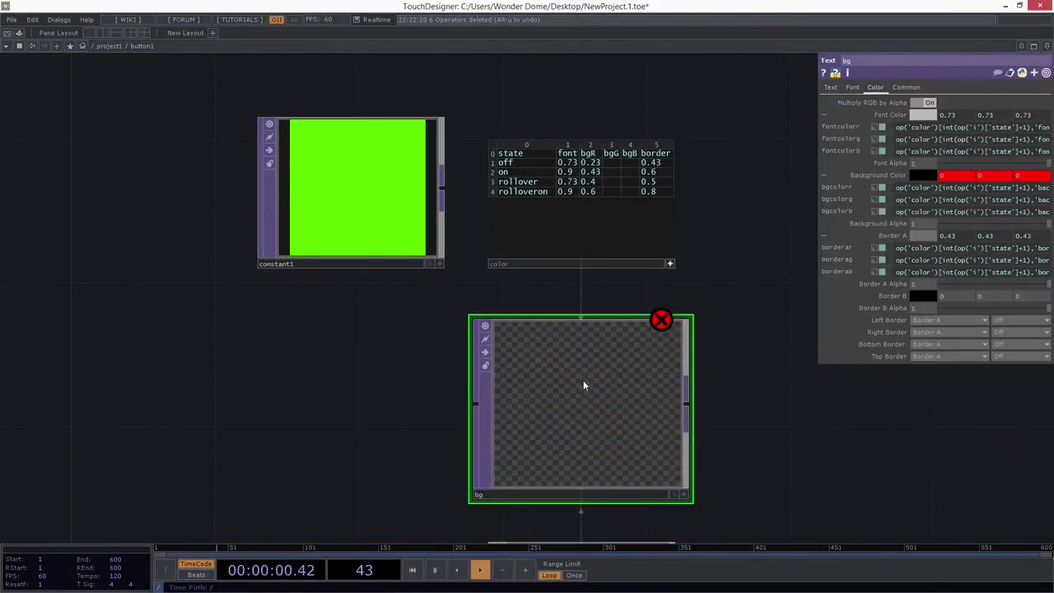
left_click_drag(685, 177, 688, 208)
Step: Copy the off row's bgR value of 0.23 into its bgG and bgB cells
scroll(556, 212, "up", 5)
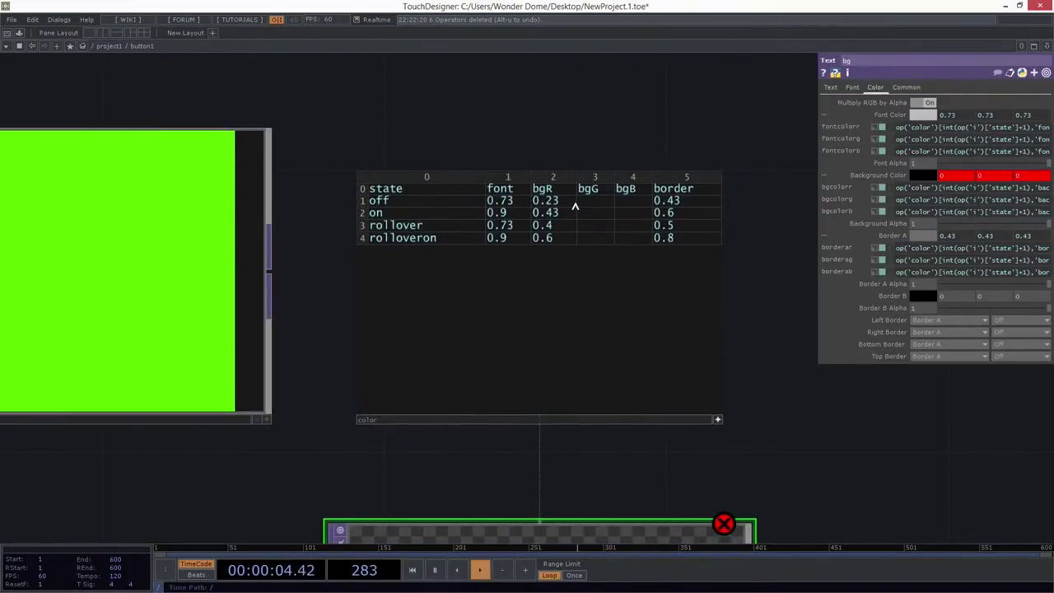
left_click(547, 202)
key("ctrl+c")
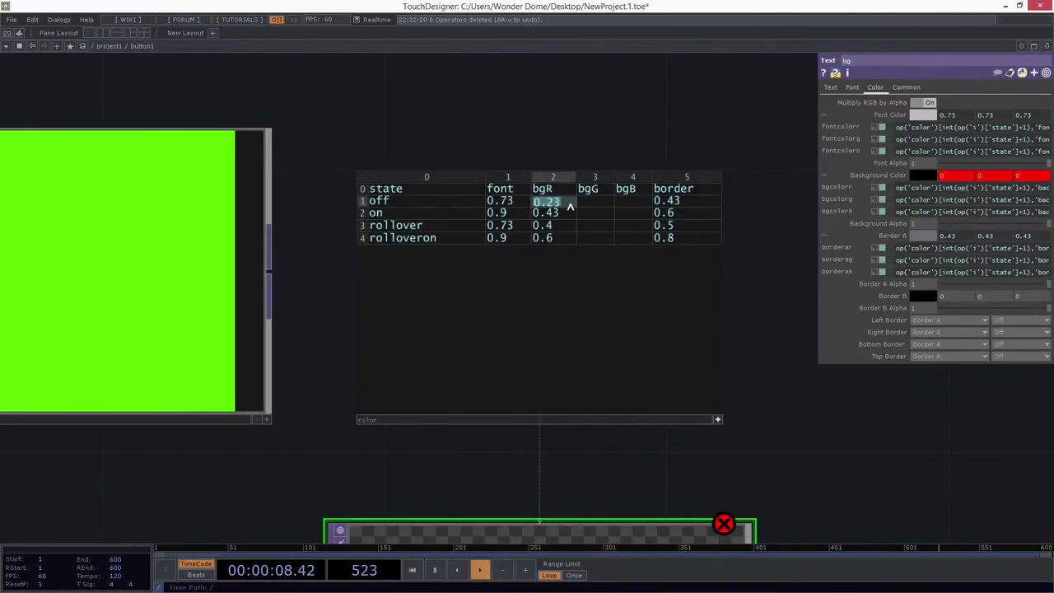
left_click(587, 205)
key("ctrl+v")
left_click(631, 205)
key("ctrl+v")
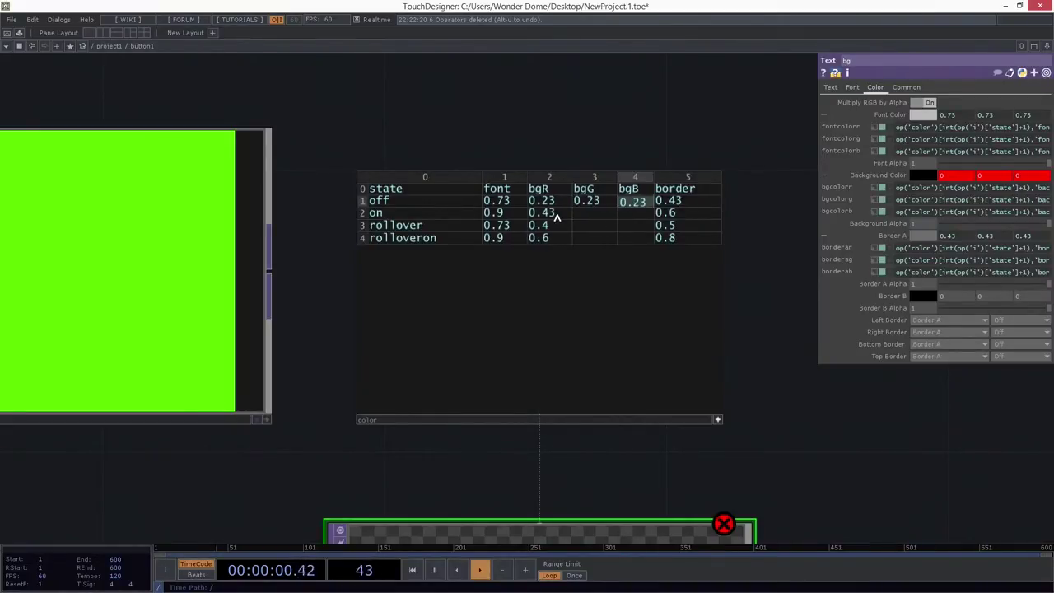
Step: Copy the on row's bgR value of 0.43 into its bgG and bgB cells
left_click(552, 214)
key("ctrl+c")
left_click(575, 214)
key("ctrl+v")
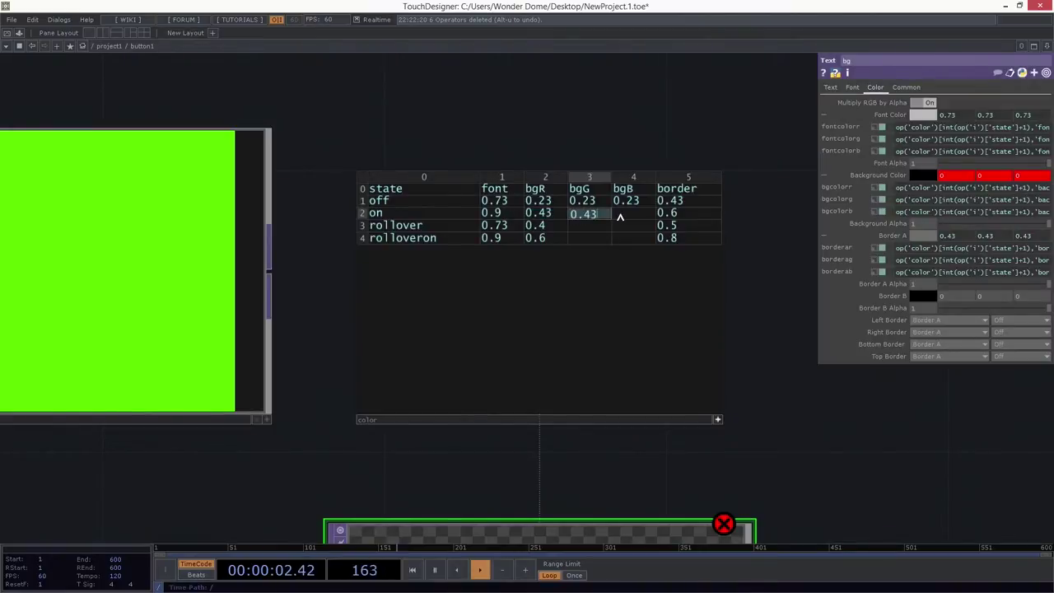
left_click(619, 213)
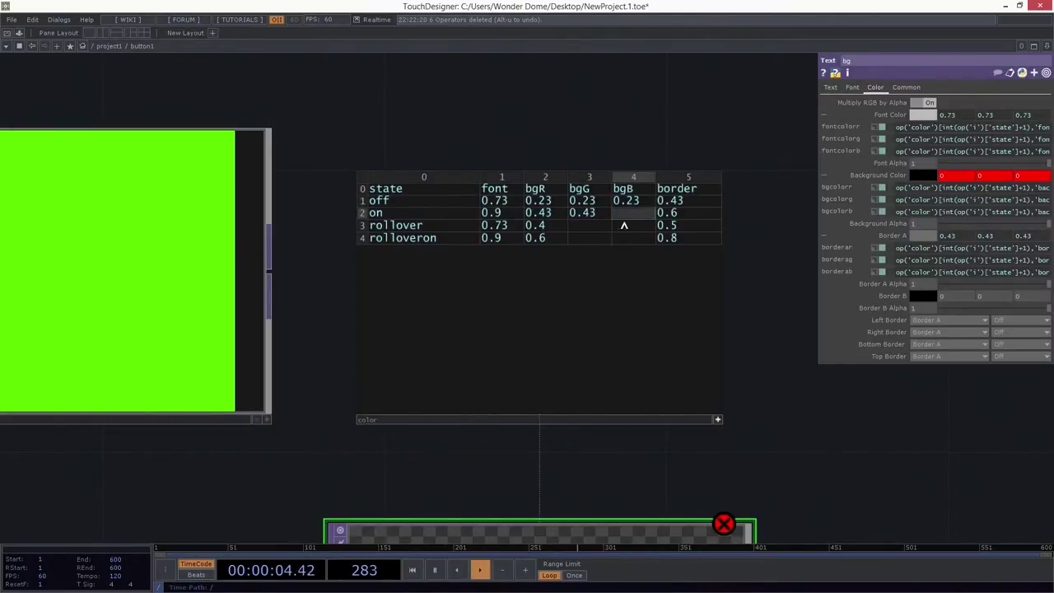
key("ctrl+v")
Step: Copy the rollover row's bgR value of 0.4 into its bgG and bgB cells
left_click(539, 227)
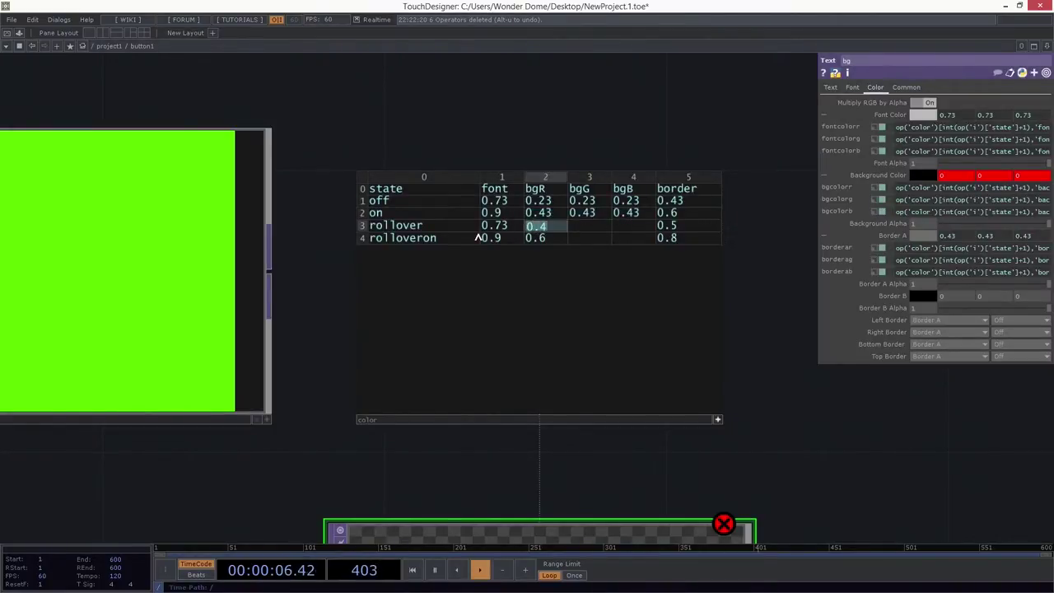
key("ctrl+c")
left_click(591, 226)
key("ctrl+v")
left_click(624, 225)
key("ctrl+v")
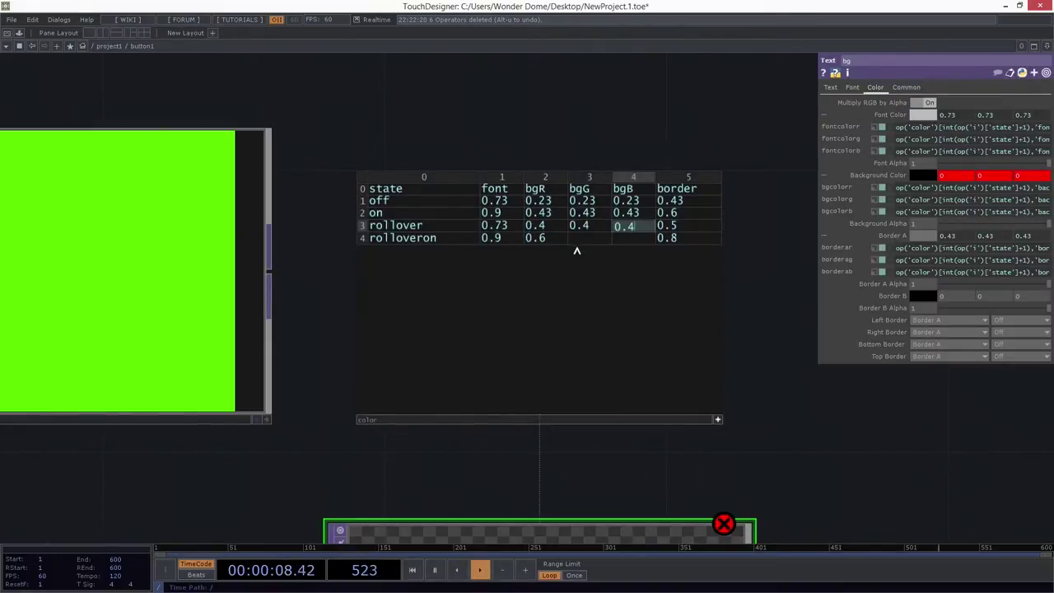
Step: Copy the rolloveron row's bgR value of 0.6 into its bgG and bgB cells
left_click(539, 239)
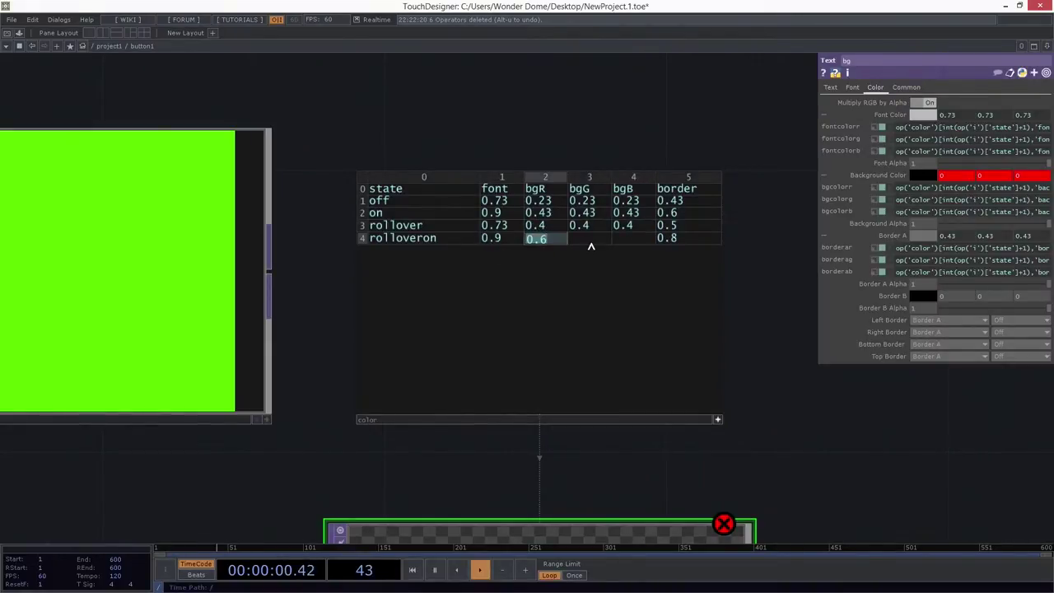
key("ctrl+c")
left_click(591, 241)
key("ctrl+v")
left_click(621, 240)
key("ctrl+v")
Step: Widen the bg Text TOP's parameter display and make the bgcolorr expression look up the 'bgR' column
left_click_drag(737, 327, 701, 257)
scroll(700, 257, "down", 3)
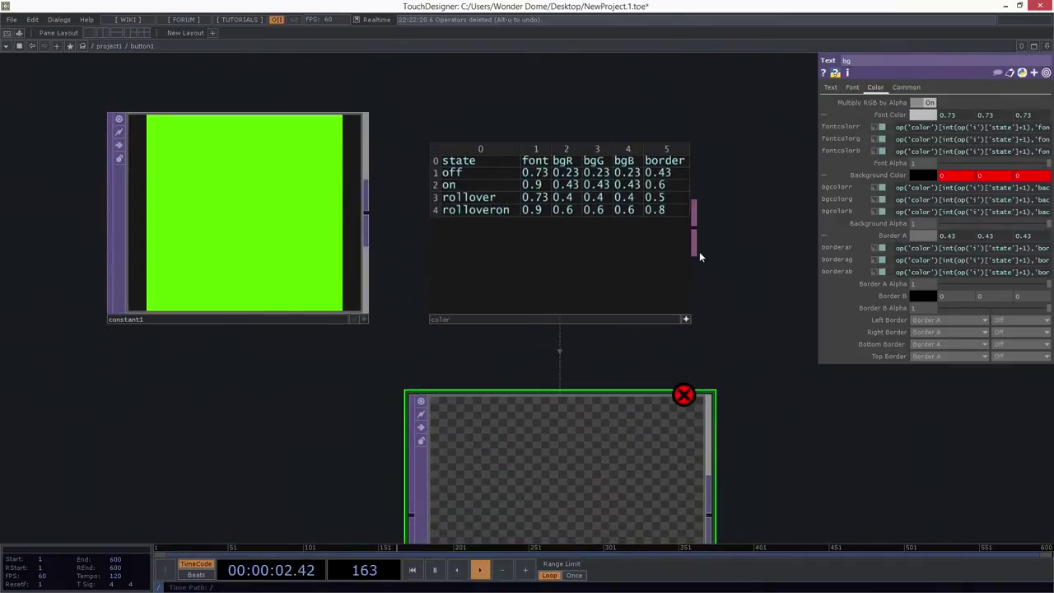
left_click_drag(730, 400, 668, 289)
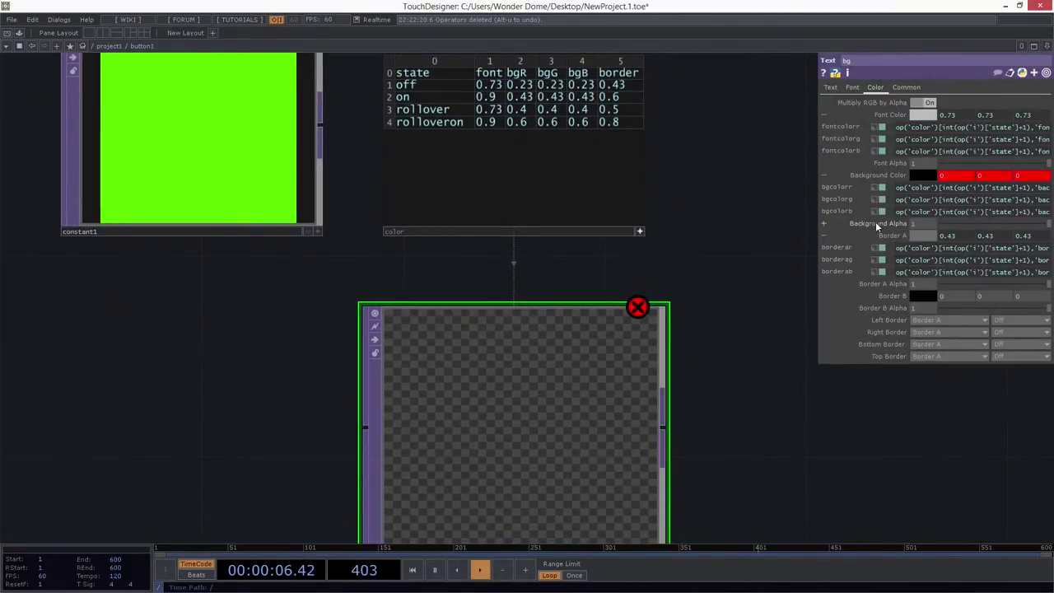
left_click_drag(820, 180, 713, 185)
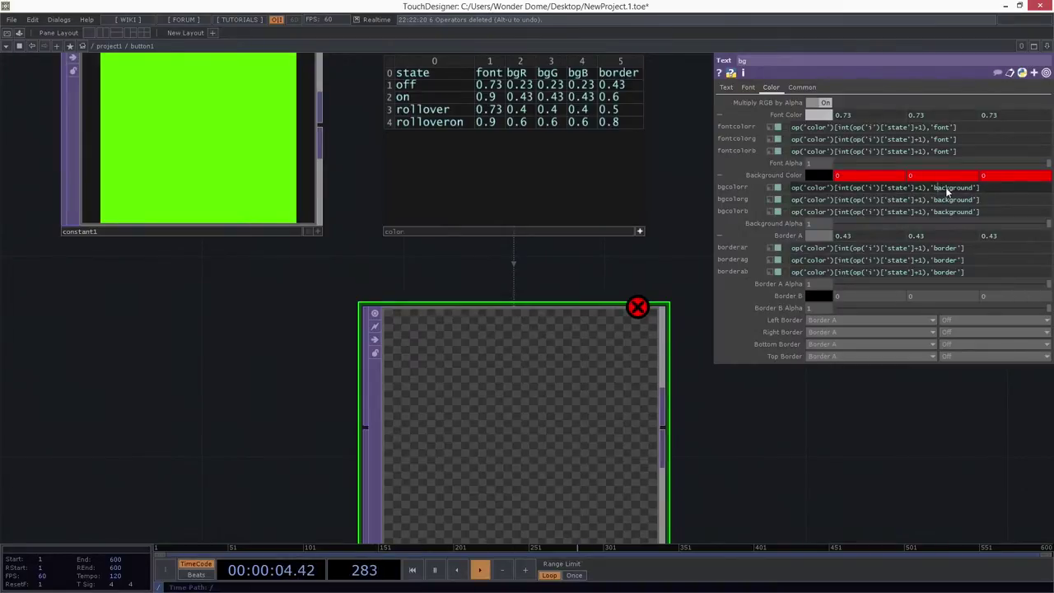
left_click_drag(934, 188, 975, 191)
type("bg")
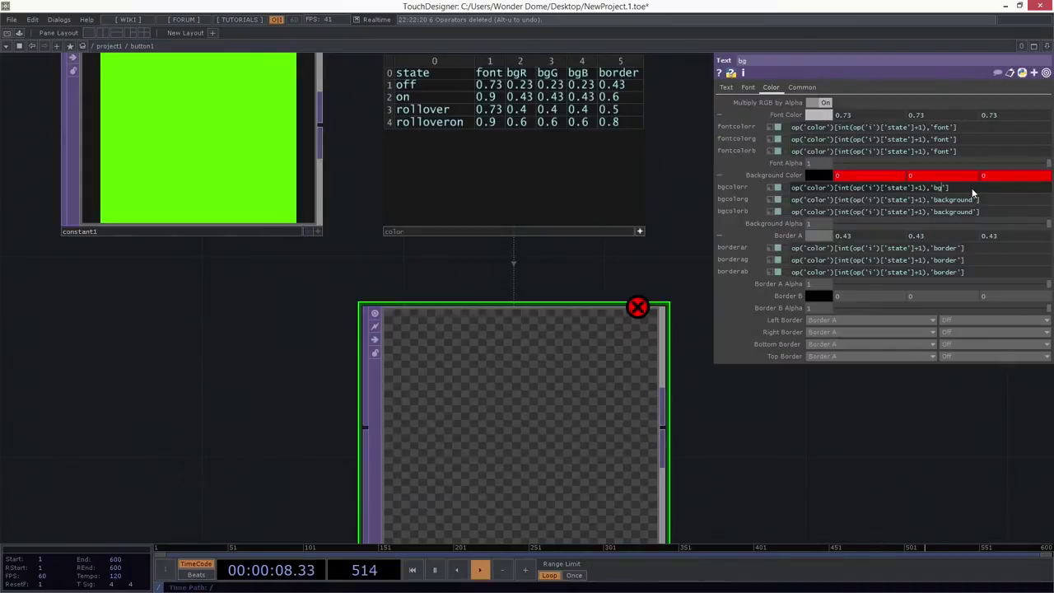
type("R")
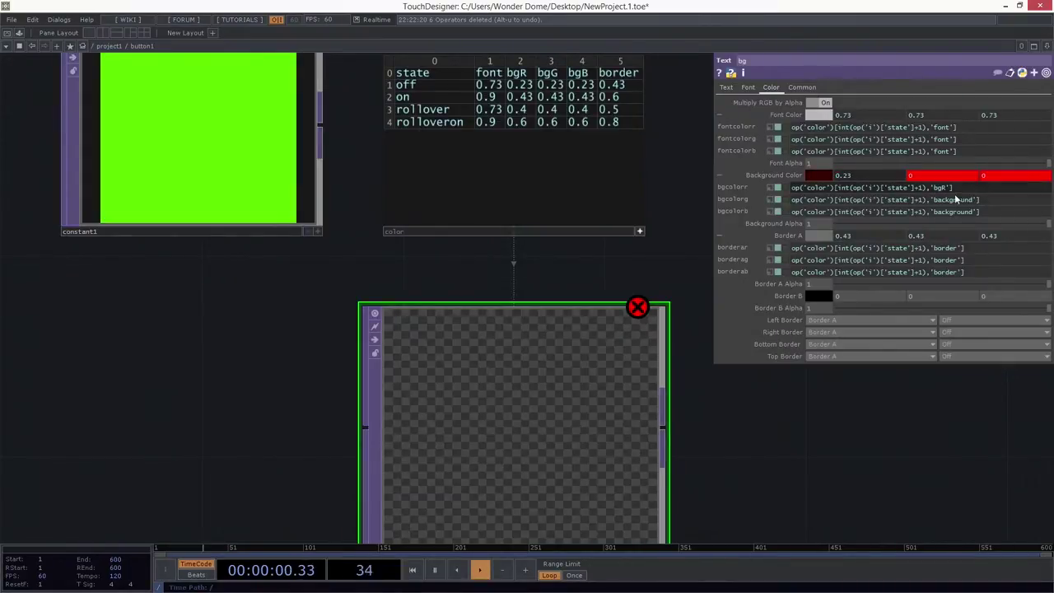
Step: Make the bgcolorg expression look up the 'bgG' column and the bgcolorb expression the 'bgB' column
left_click_drag(935, 200, 973, 201)
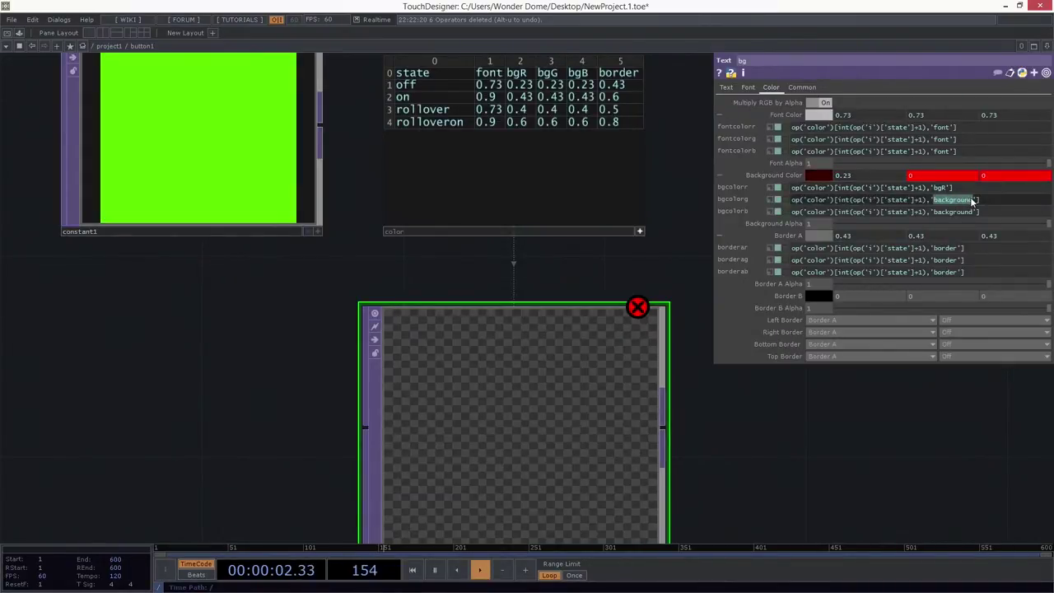
type("bgG")
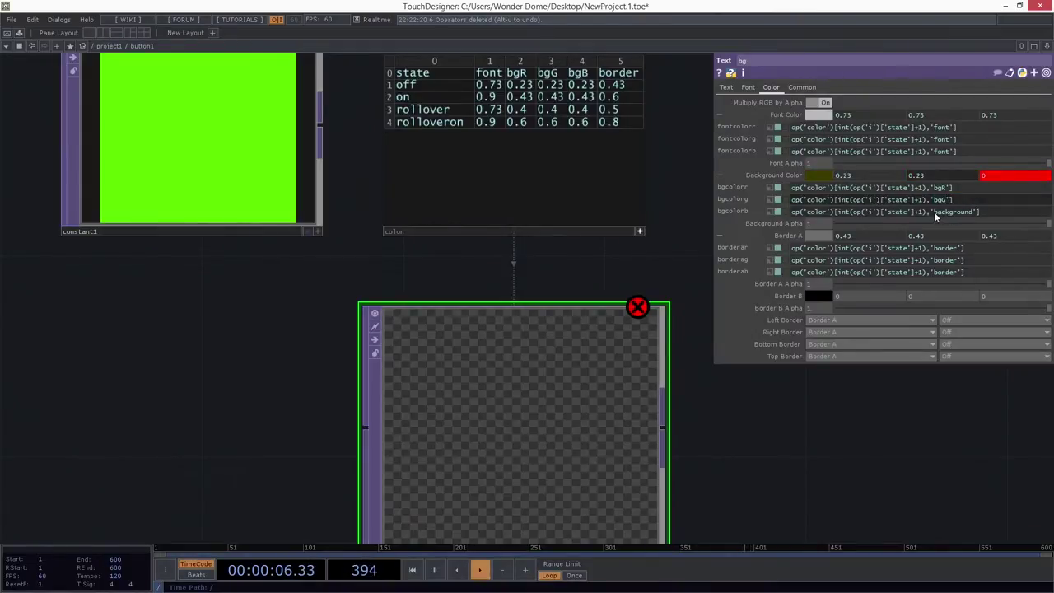
left_click_drag(934, 211, 974, 212)
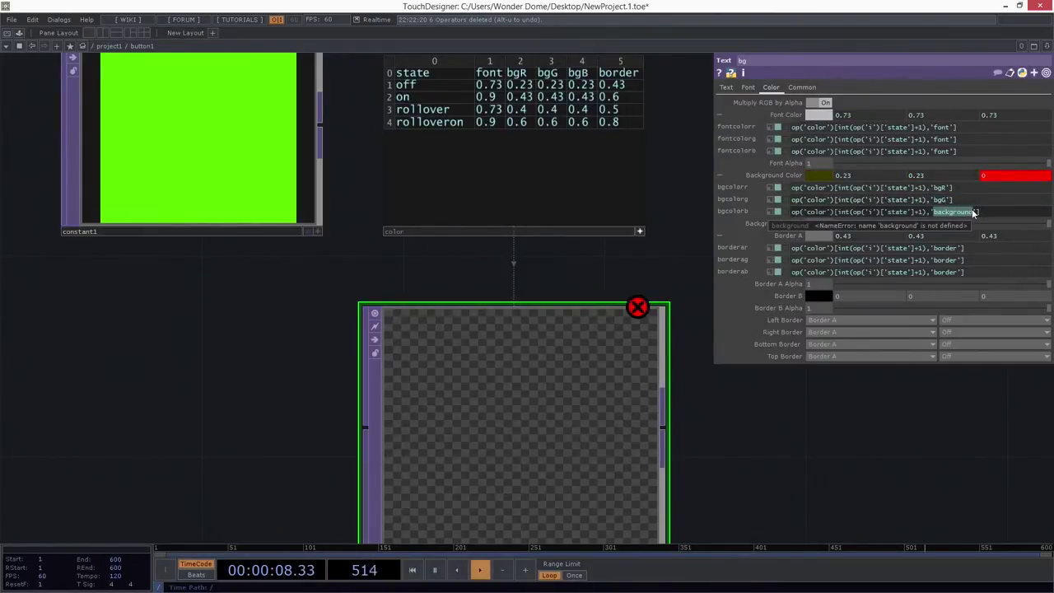
type("bgB")
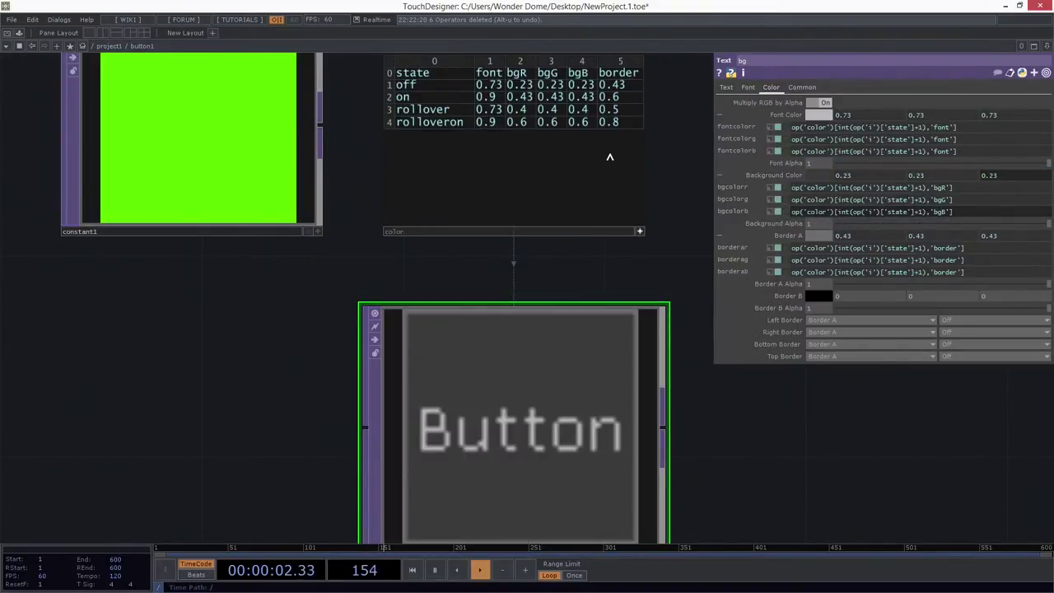
Step: Pick a brown of red 0.5, green 0.272549 and blue 0 for the Constant TOP, and move the colour picker below it
left_click_drag(686, 188, 690, 266)
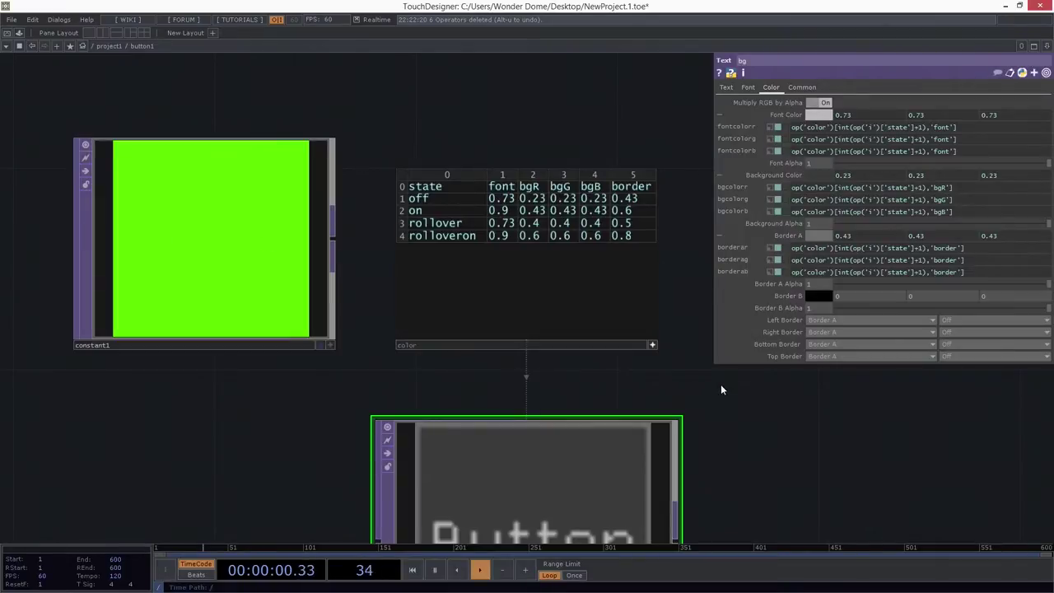
left_click_drag(720, 422, 722, 403)
right_click_drag(267, 390, 243, 246)
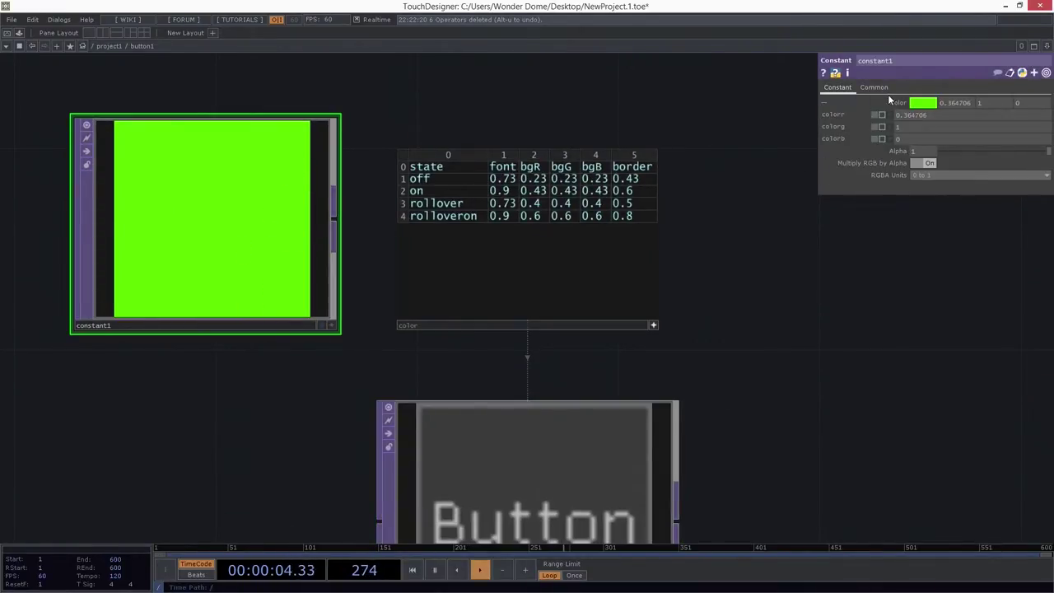
left_click(922, 105)
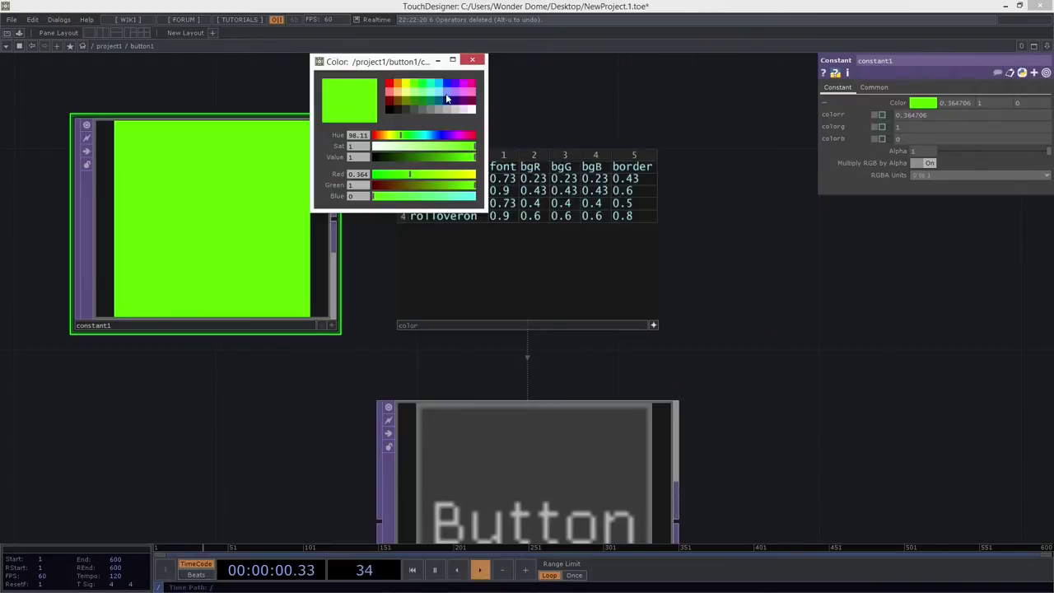
left_click(421, 96)
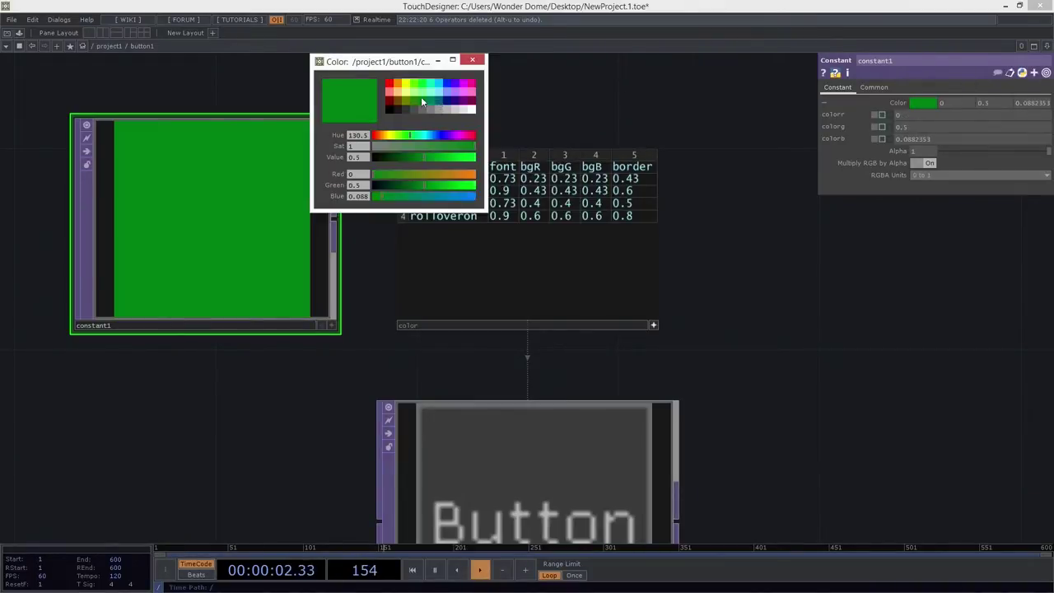
left_click(414, 100)
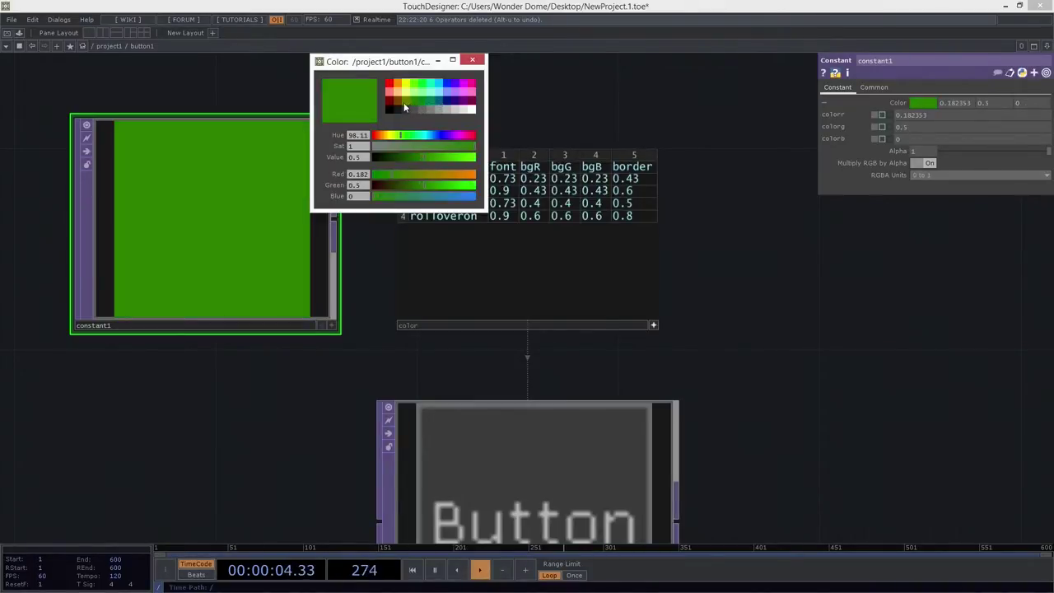
left_click(400, 101)
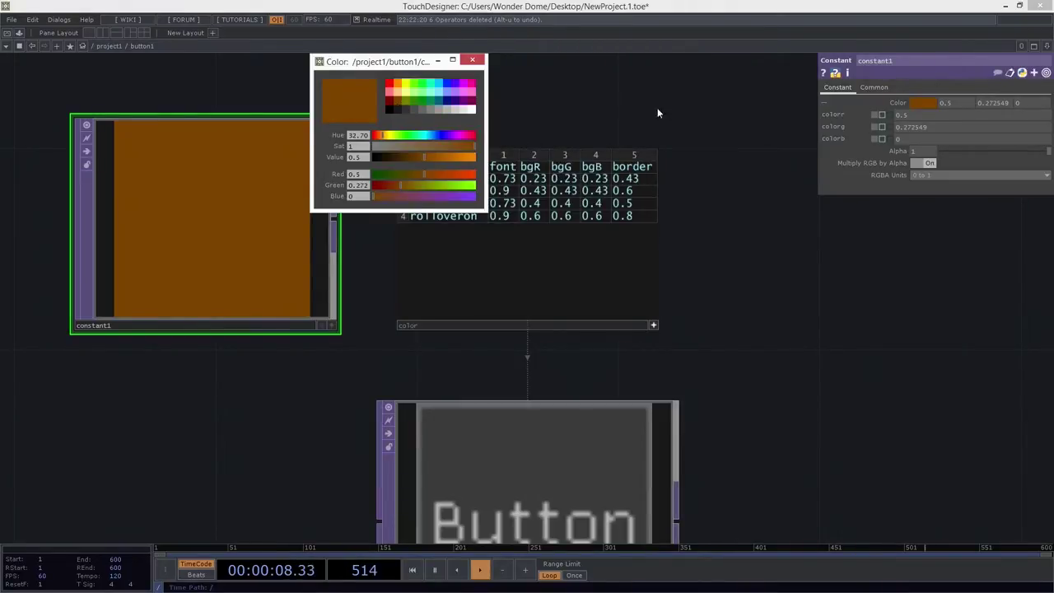
left_click_drag(403, 64, 185, 363)
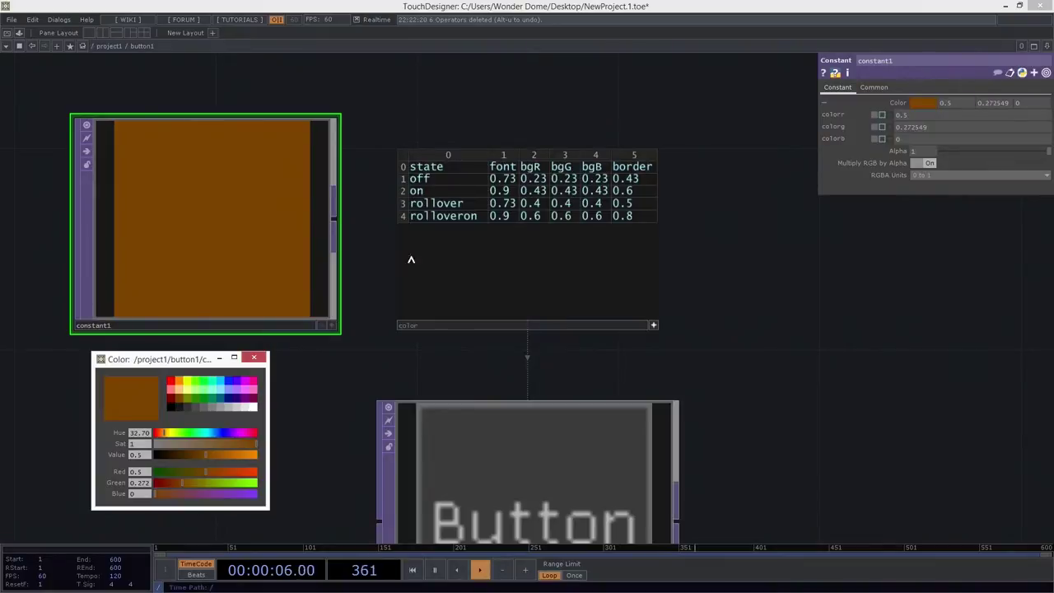
Step: Set the off row's bgR value in the color table to the Constant TOP's red value of 0.5
left_click(926, 115)
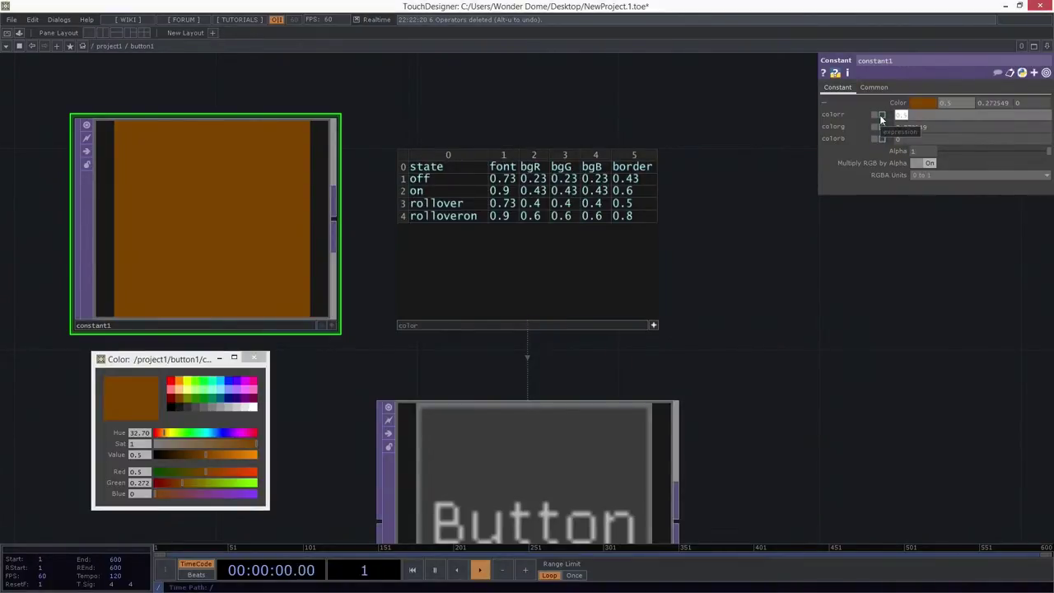
left_click(537, 179)
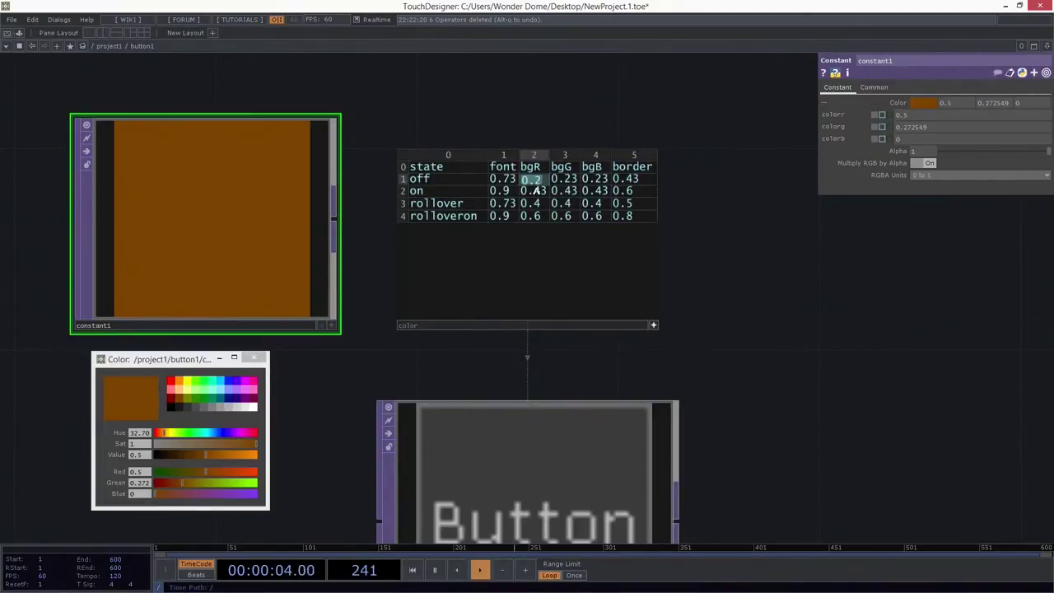
key("BackSpace")
type("5")
Step: Set the off row's bgG value in the color table to the Constant TOP's green value of 0.272549
left_click_drag(946, 126, 854, 129)
key("ctrl+c")
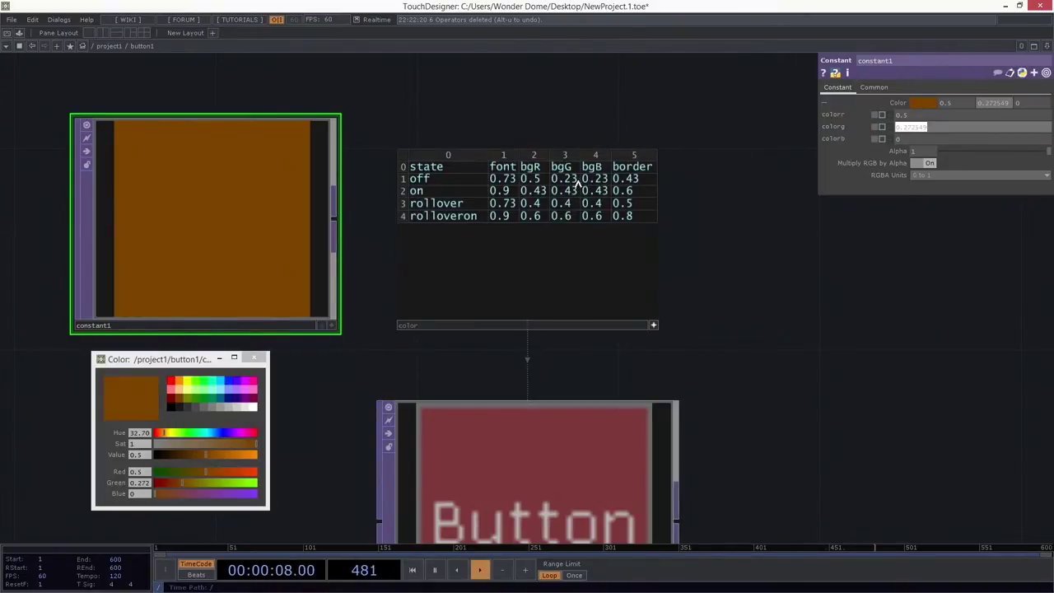
left_click_drag(575, 179, 522, 185)
key("ctrl+v")
Step: Set the off row's bgB value in the color table to the Constant TOP's blue value of 0
left_click(926, 137)
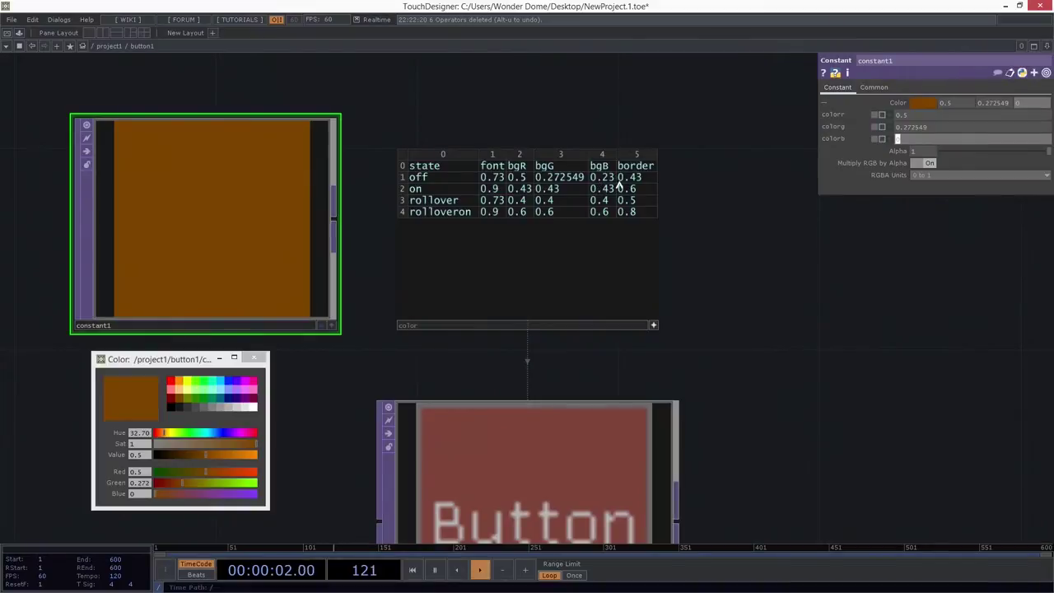
left_click(593, 179)
type("03")
left_click(683, 241)
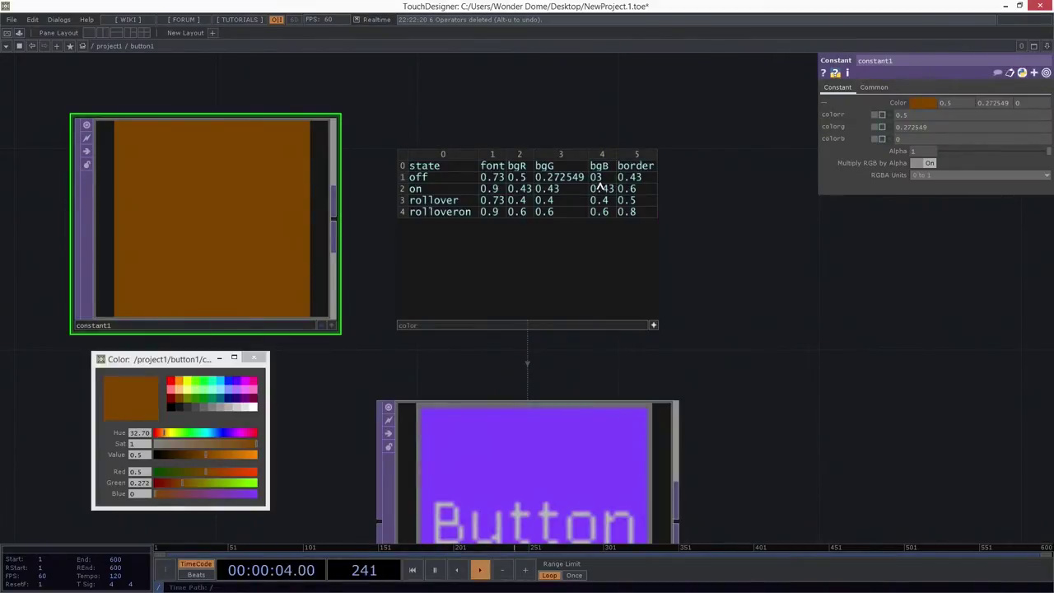
left_click_drag(603, 181, 560, 187)
type("0")
left_click_drag(701, 318, 697, 235)
scroll(687, 333, "down", 3)
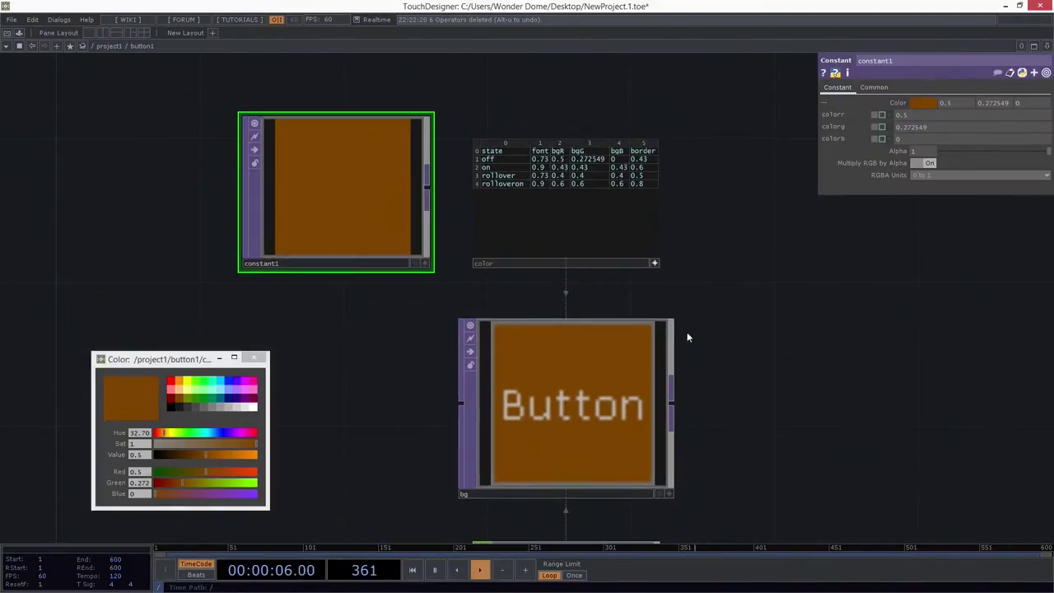
left_click_drag(451, 254, 445, 304)
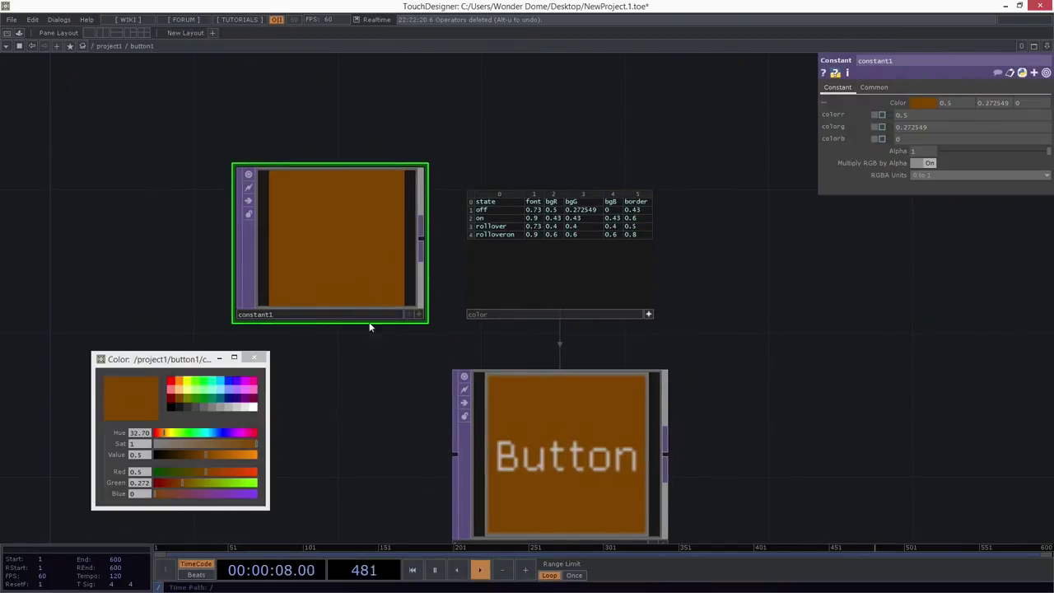
Step: Open a floating viewer of the button component, enlarge it and move it clear of the network path
left_click(19, 46)
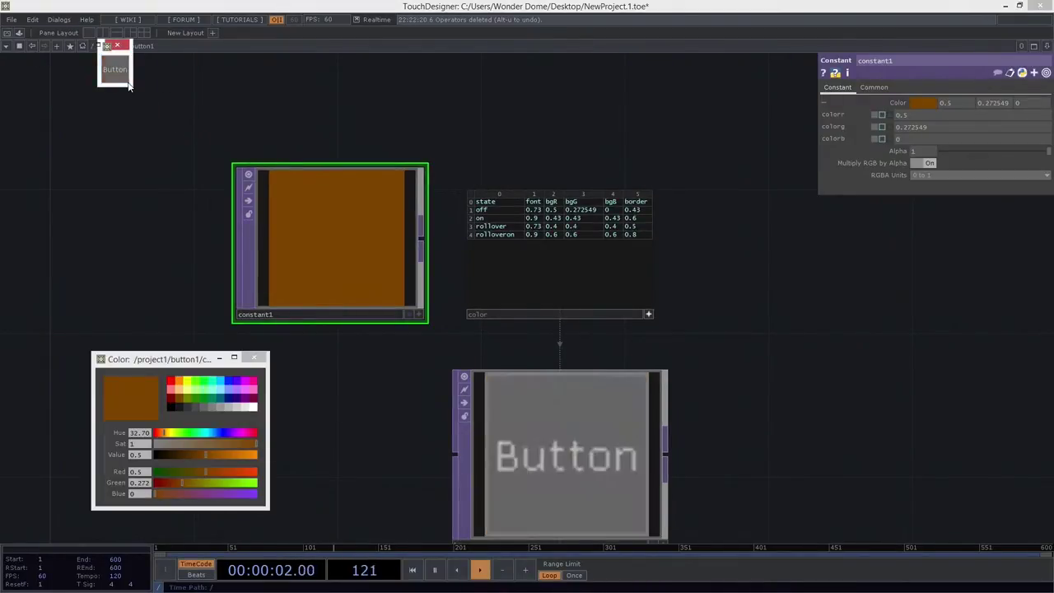
left_click_drag(133, 85, 188, 142)
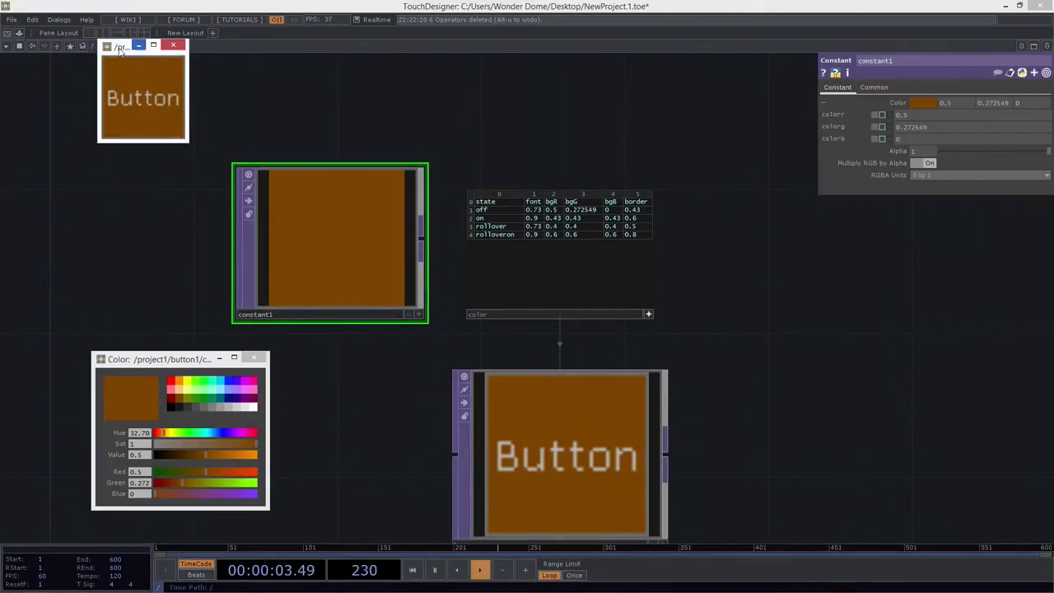
left_click_drag(136, 46, 89, 94)
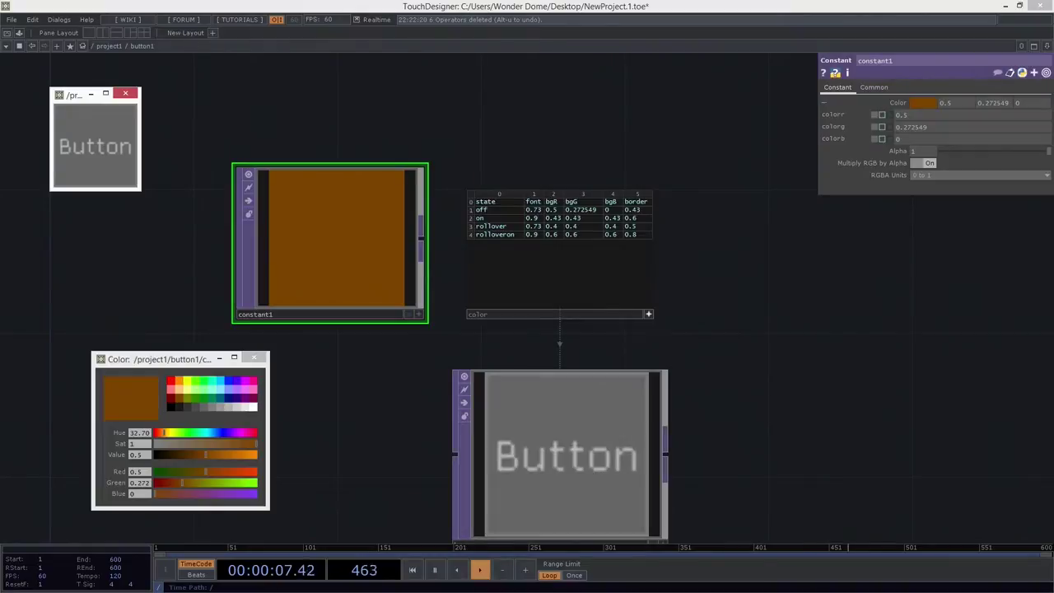
Step: Toggle the button in its floating viewer and compare its background in the off, on and rollover states
left_click(90, 148)
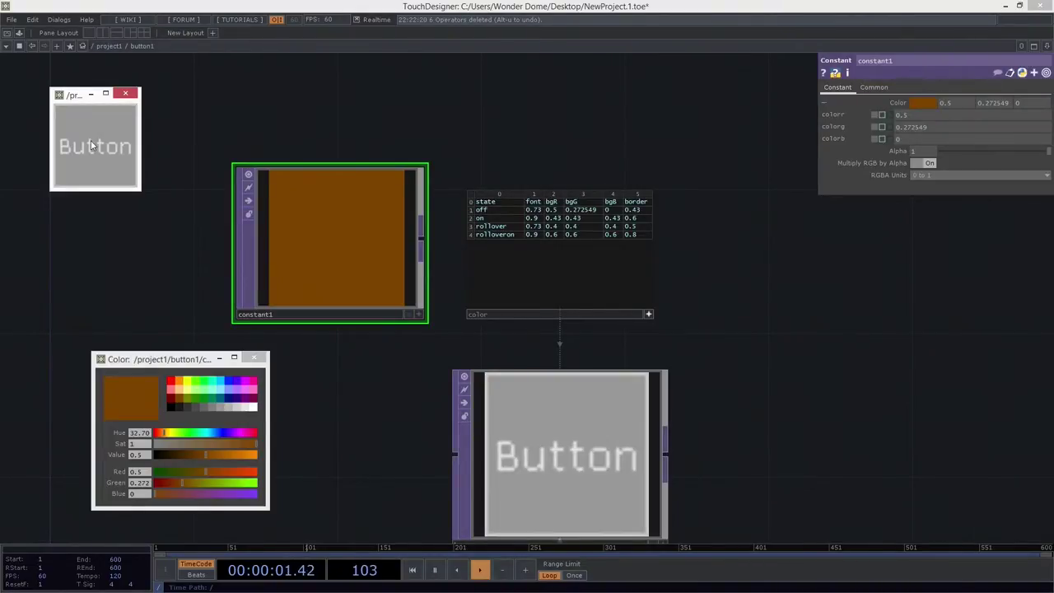
left_click(91, 140)
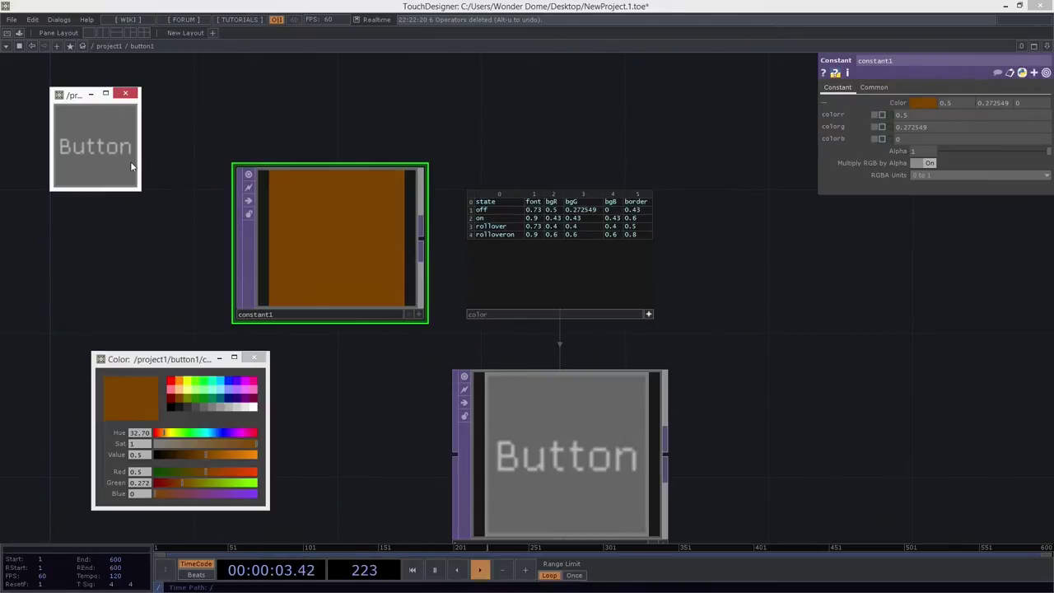
left_click(104, 146)
left_click_drag(317, 117, 311, 104)
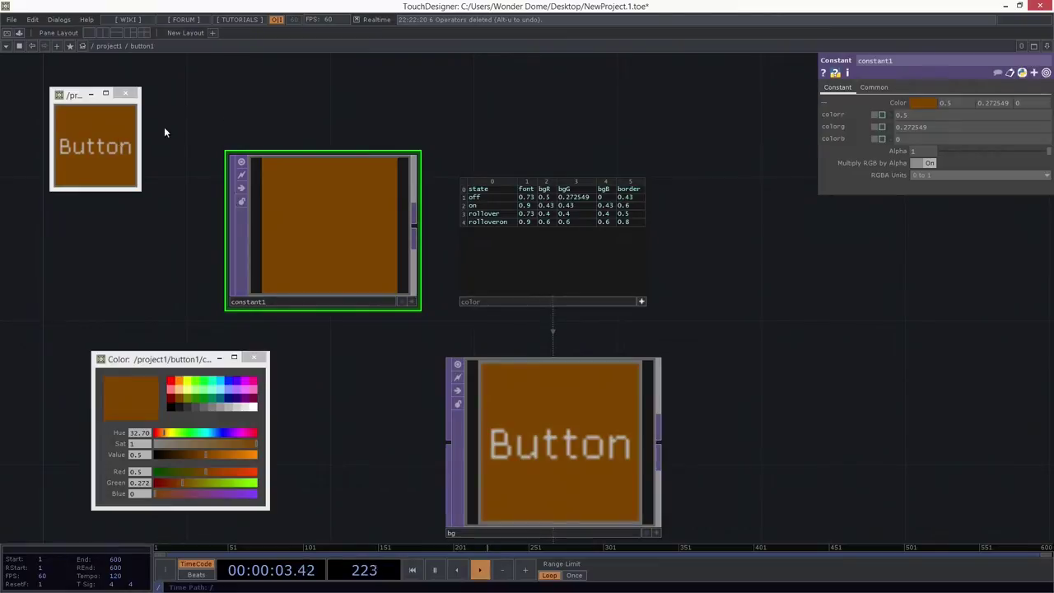
left_click(117, 141)
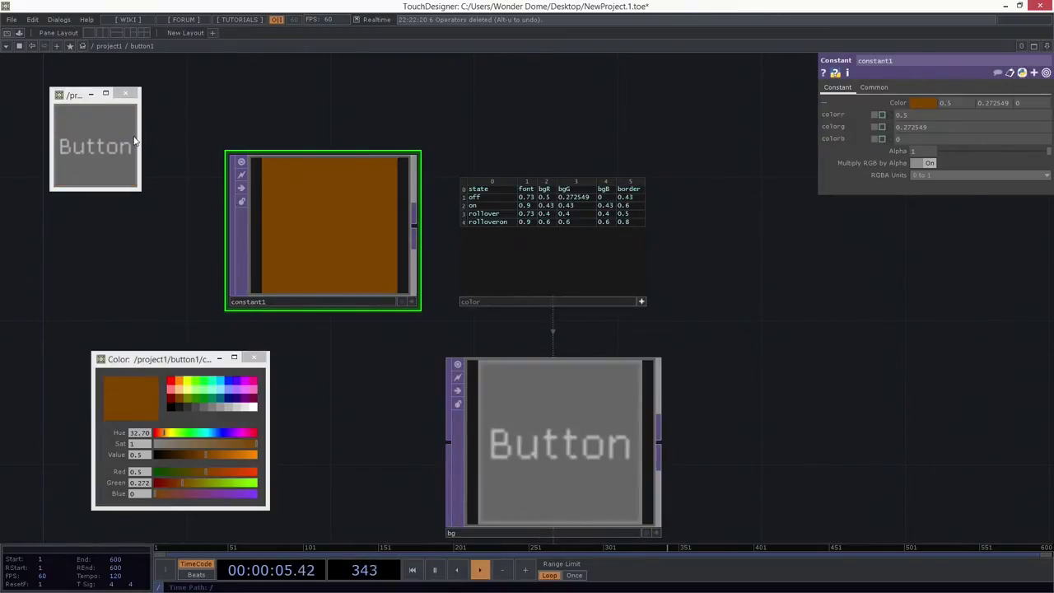
left_click_drag(561, 127, 550, 117)
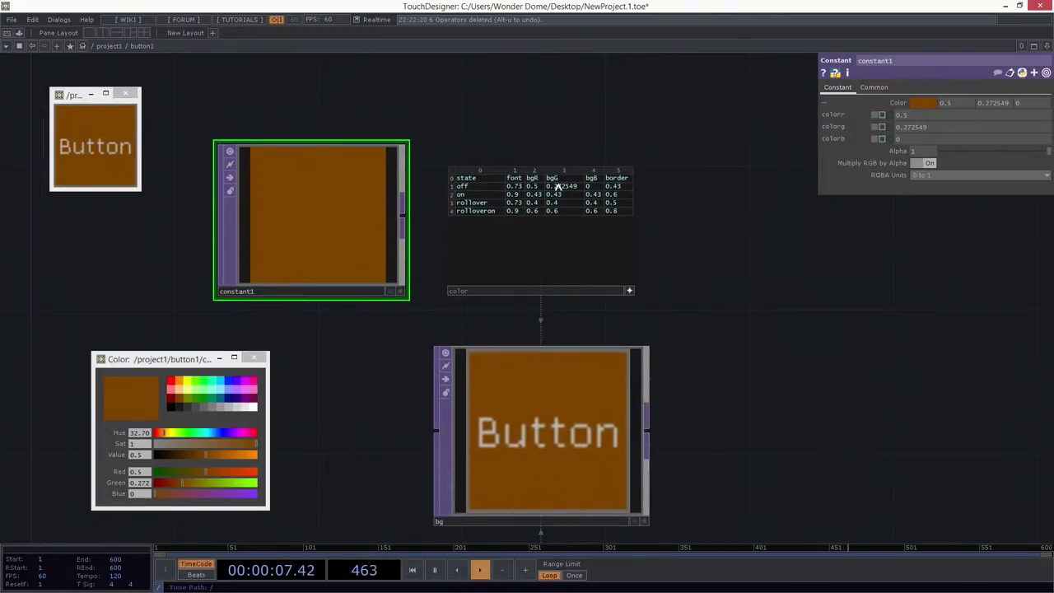
Step: Pick a dark green of red 0, green 0.5 and blue 0.0882353 for the Constant TOP
left_click(206, 384)
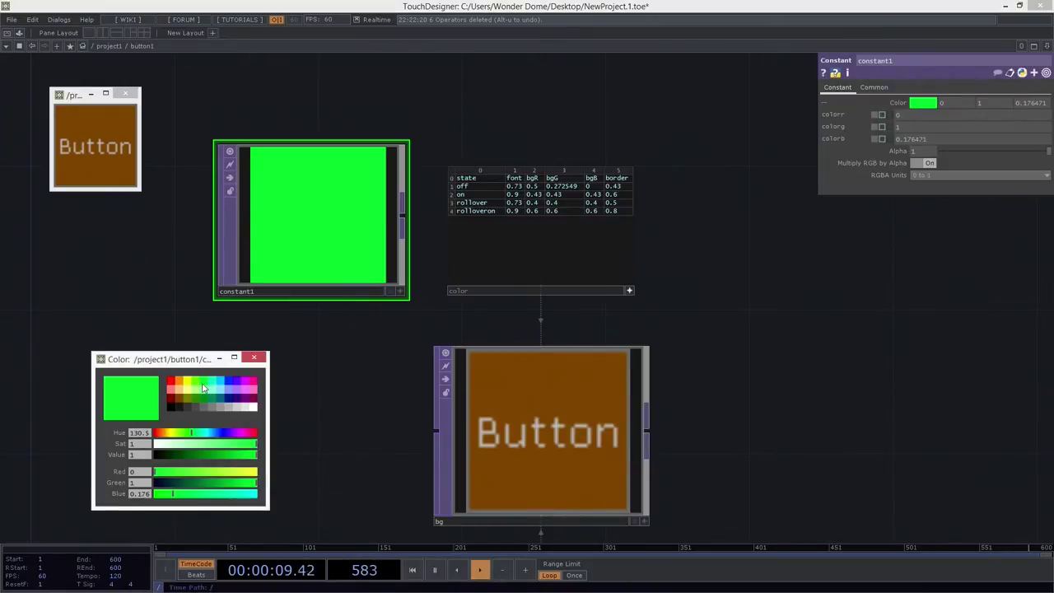
left_click(204, 399)
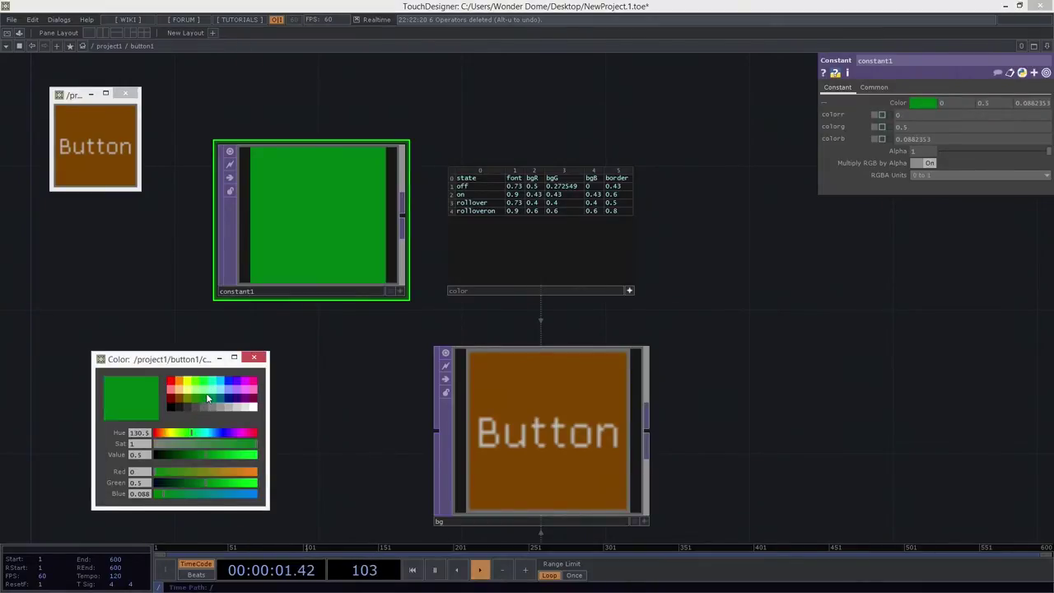
scroll(547, 151, "up", 3)
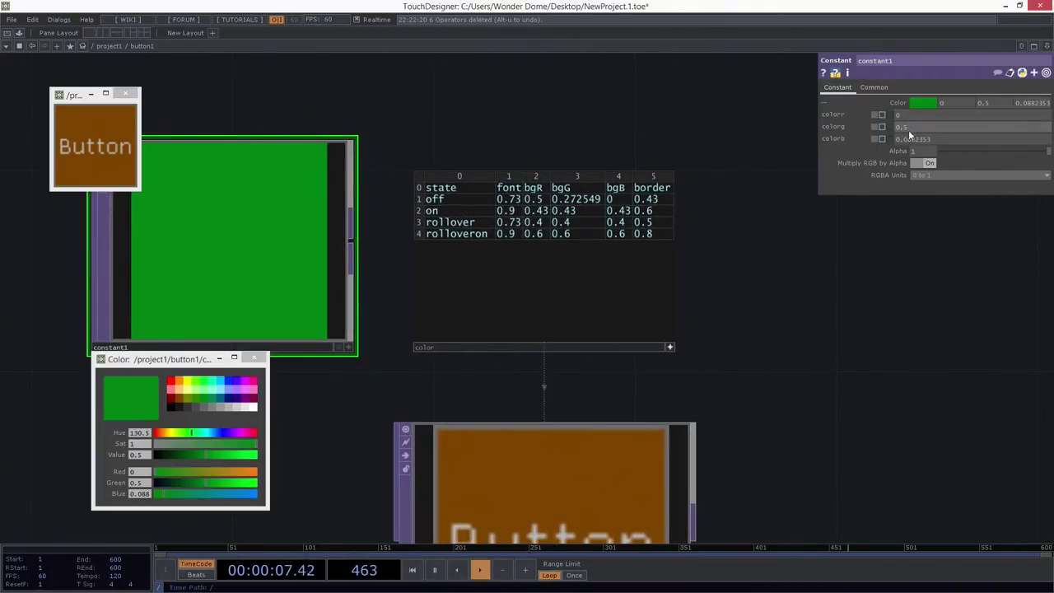
Step: Set the on row's bgR value to 0 and its bgG value to 0.5 in the color table
left_click(899, 114)
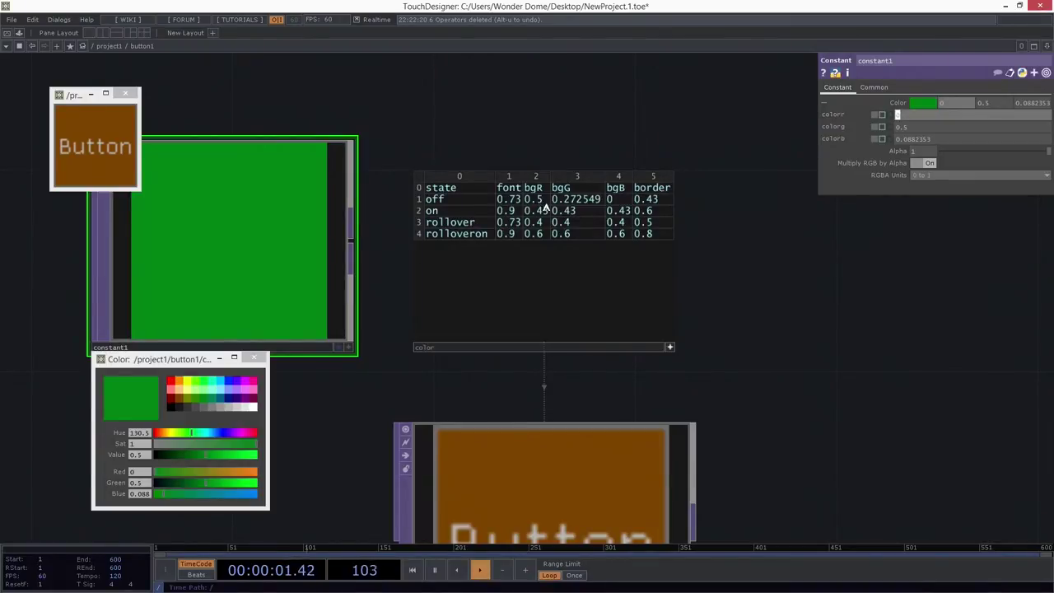
left_click_drag(546, 213, 489, 211)
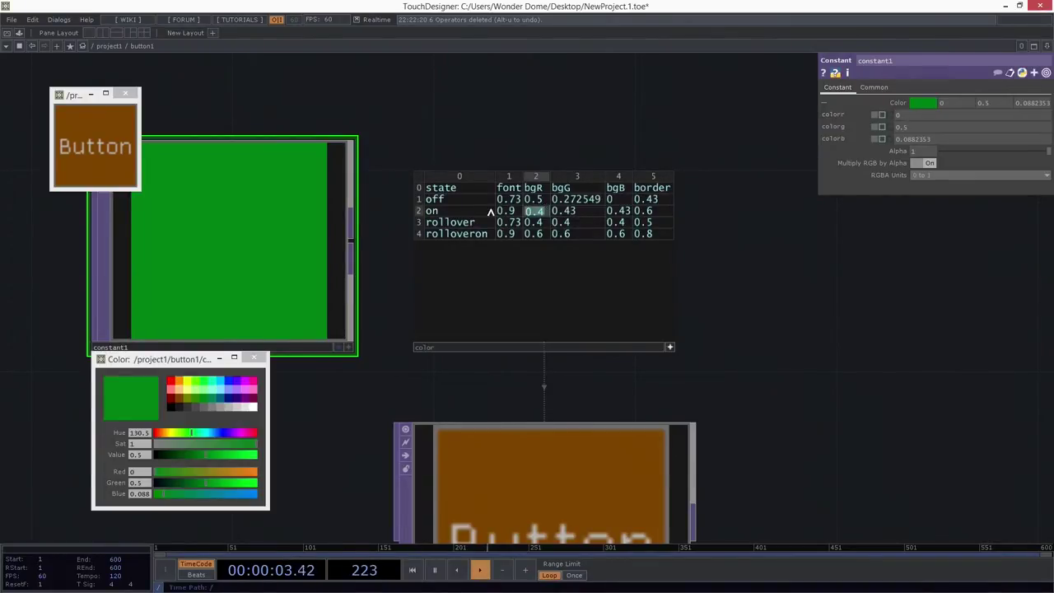
type("0")
left_click(931, 127)
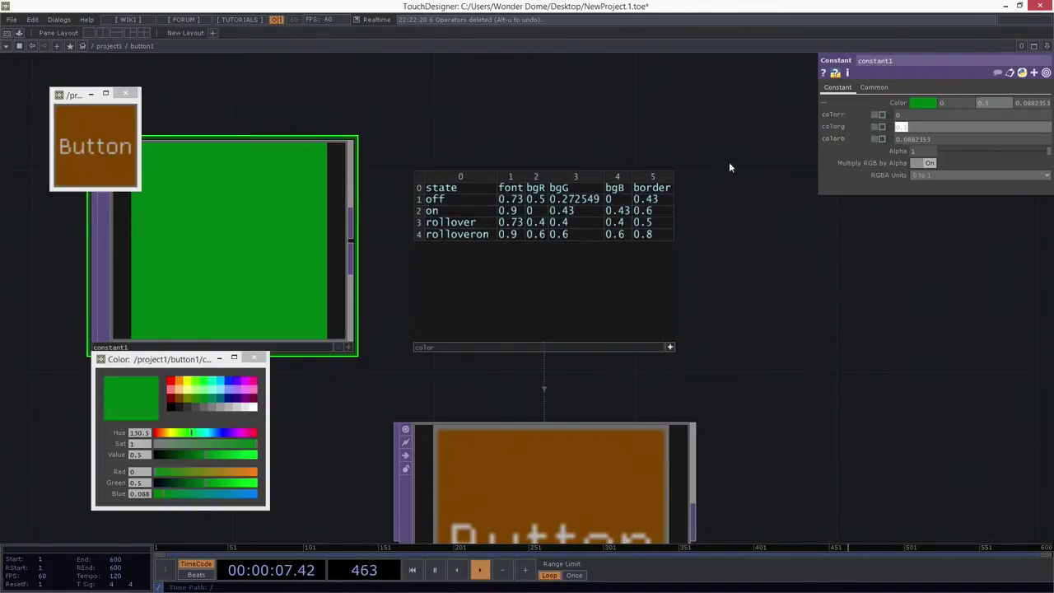
left_click(562, 211)
type("0.5")
Step: Set the on row's bgB value in the color table to the Constant TOP's blue value of 0.0882353
left_click(940, 138)
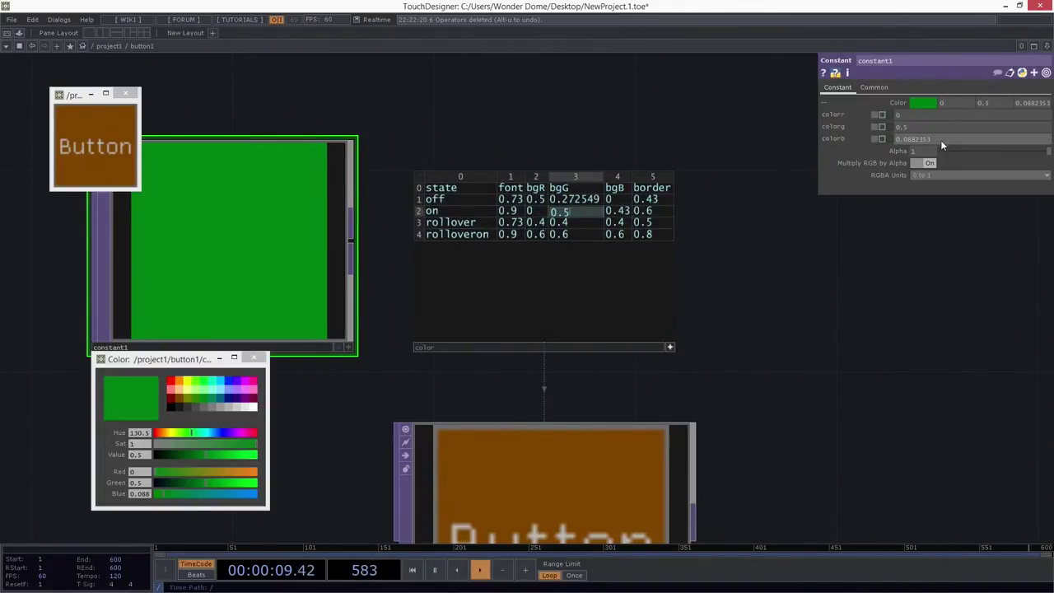
left_click_drag(905, 142, 845, 142)
key("ctrl+c")
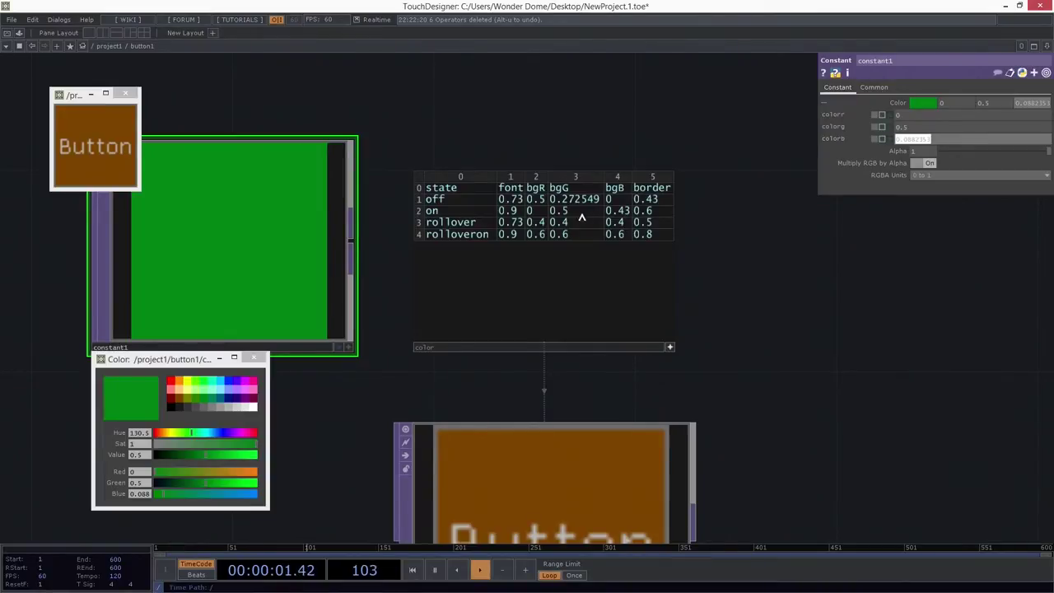
double_click(619, 212)
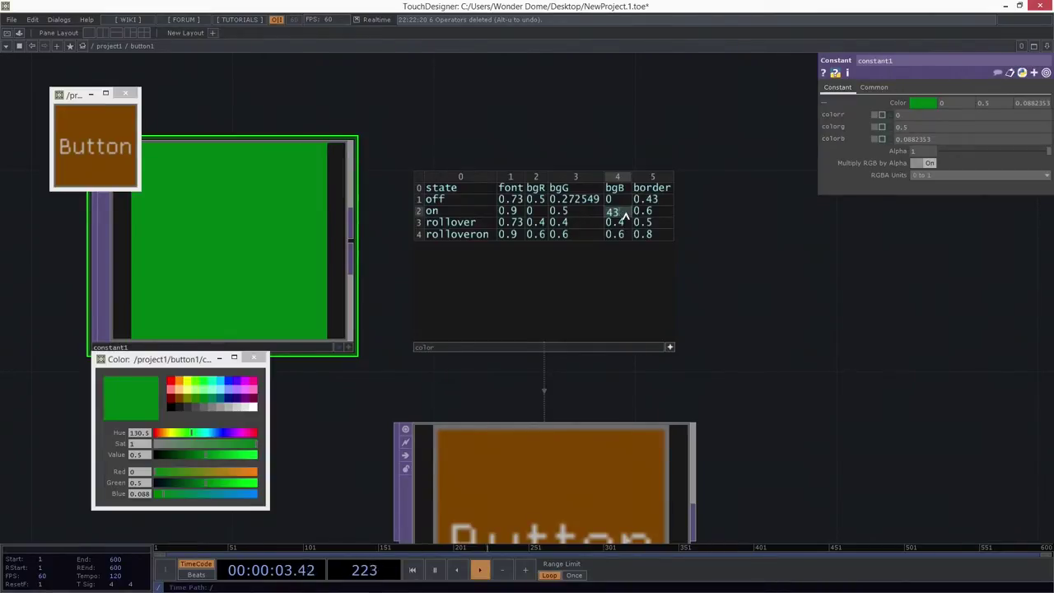
key("ctrl+v")
key("Return")
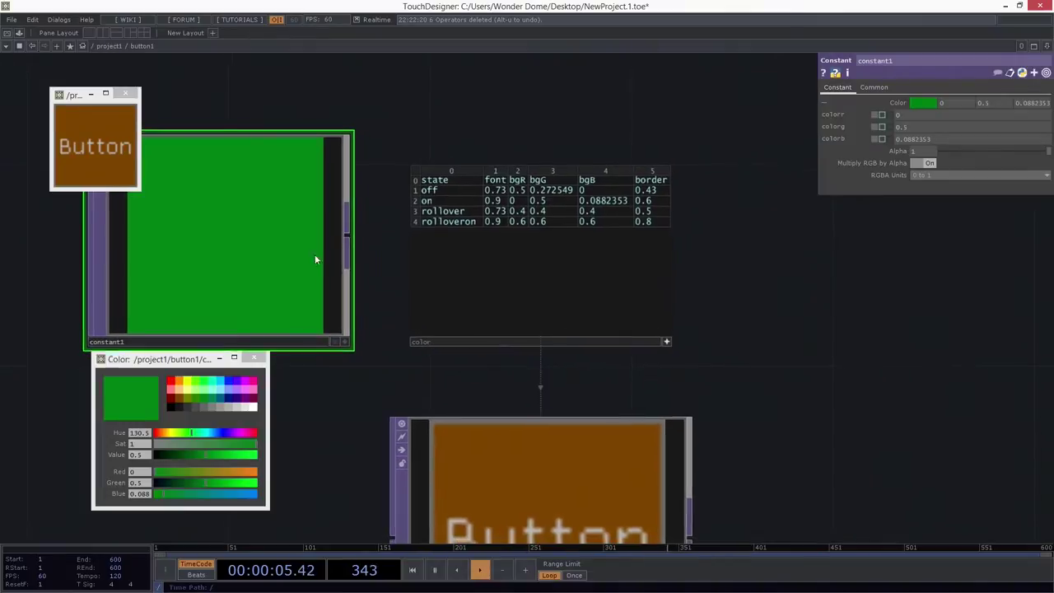
Step: Toggle the button on and off in its floating viewer and check how the bg and state operators respond
left_click(117, 167)
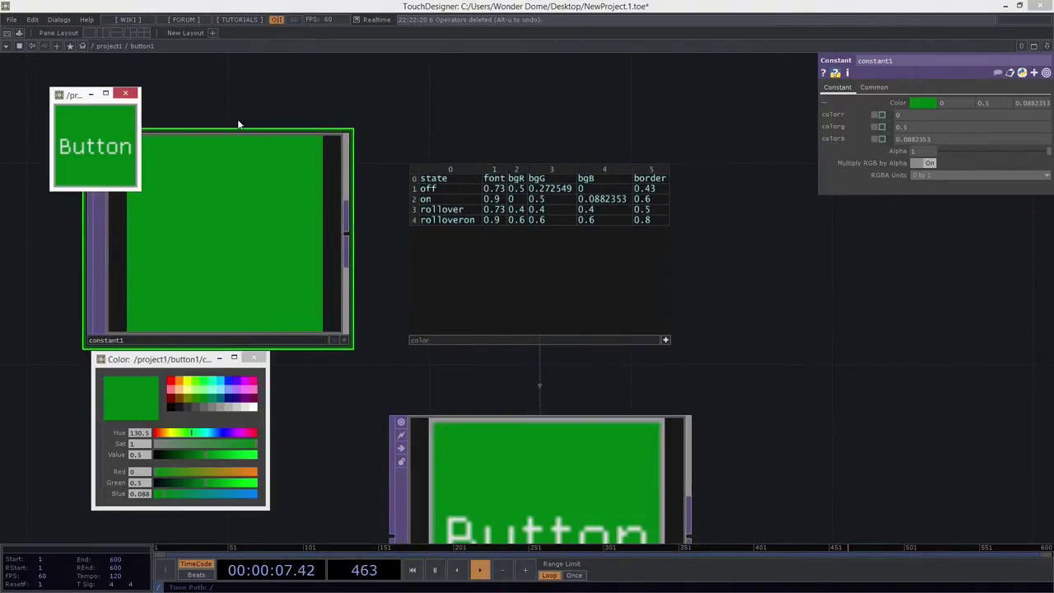
left_click(128, 148)
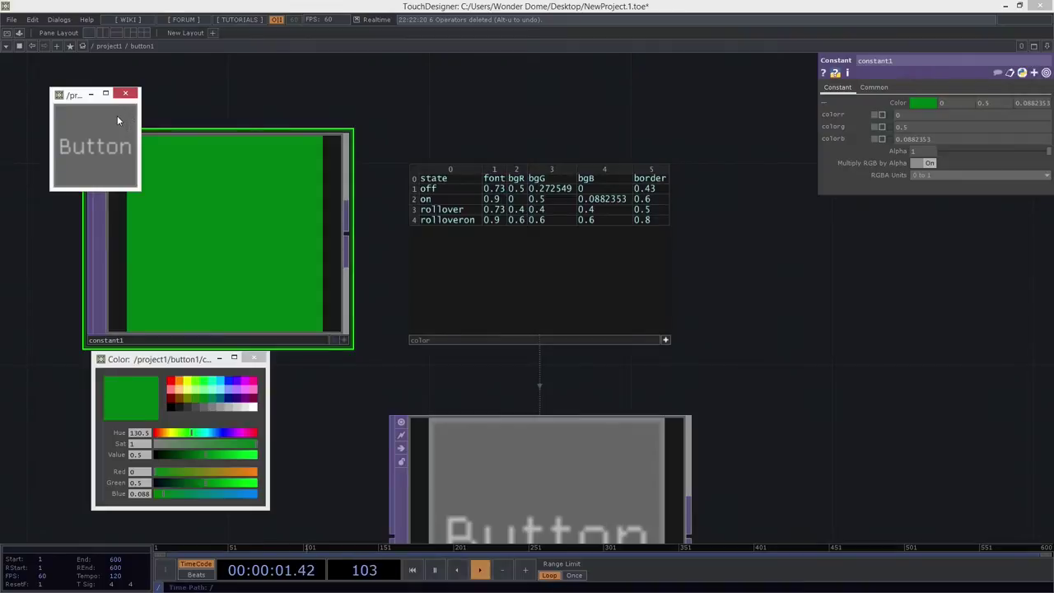
left_click_drag(232, 121, 279, 103)
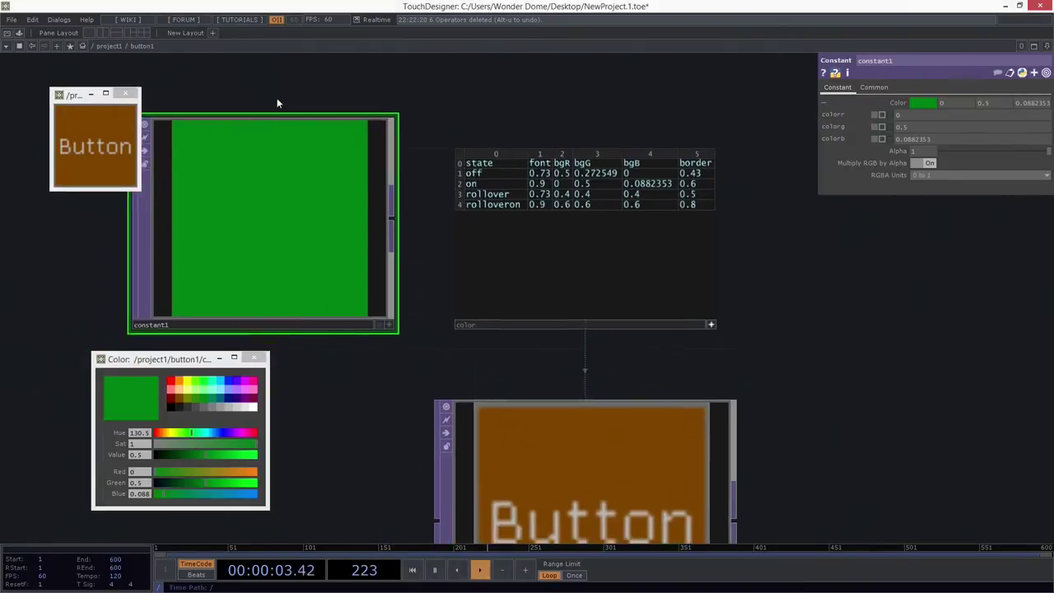
middle_click_drag(281, 87, 326, 245)
mouse_move(326, 245)
left_mouse_down()
mouse_move(317, 197)
mouse_move(317, 238)
left_mouse_up()
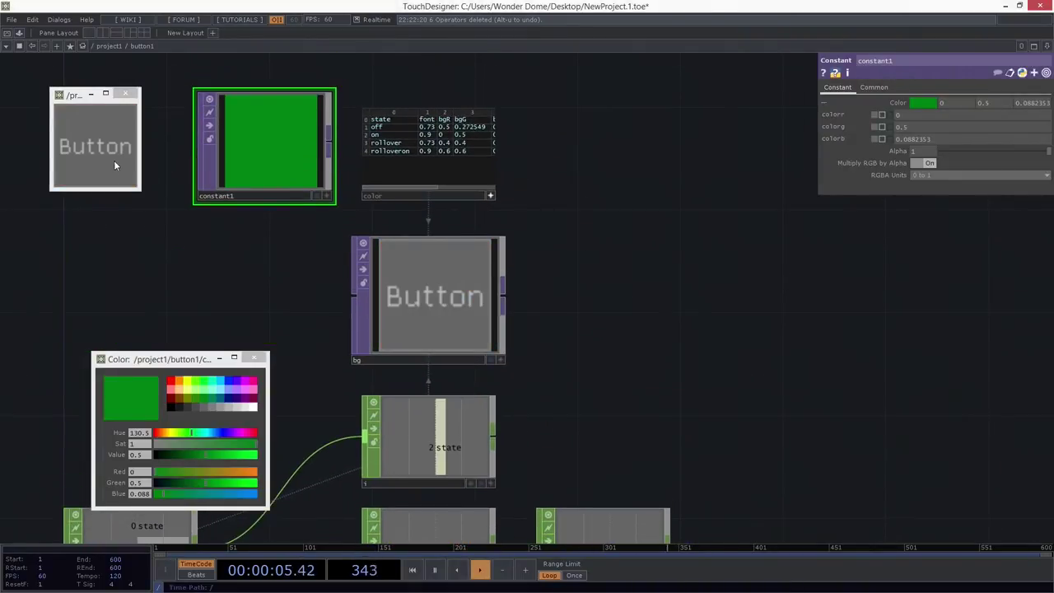
left_click_drag(247, 261, 224, 312)
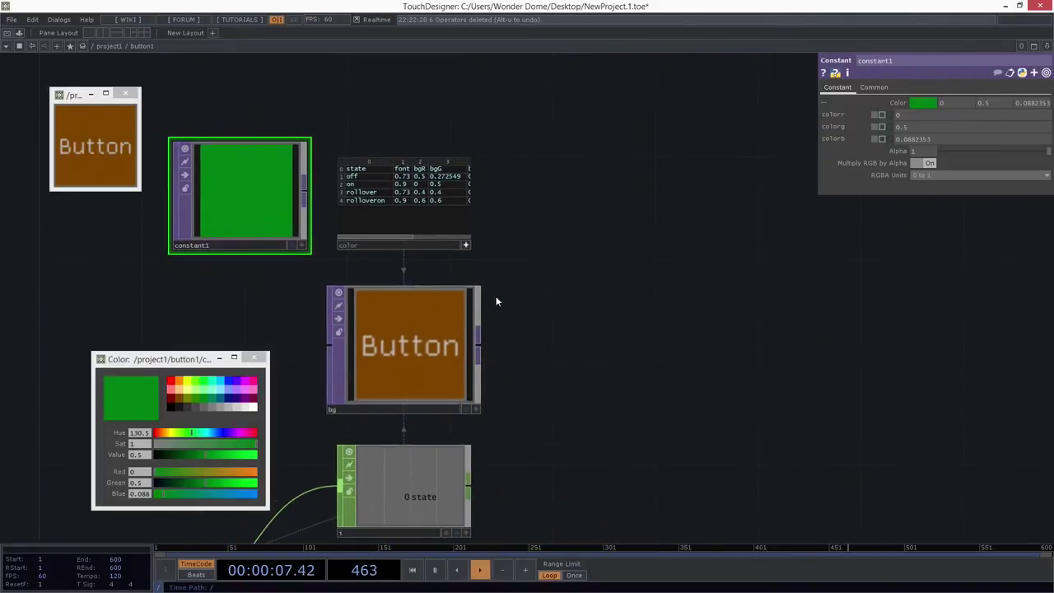
Step: Pick the dark brown for the Constant TOP and brighten it to a value of 0.659
scroll(504, 210, "up", 3)
left_click_drag(501, 205, 703, 265)
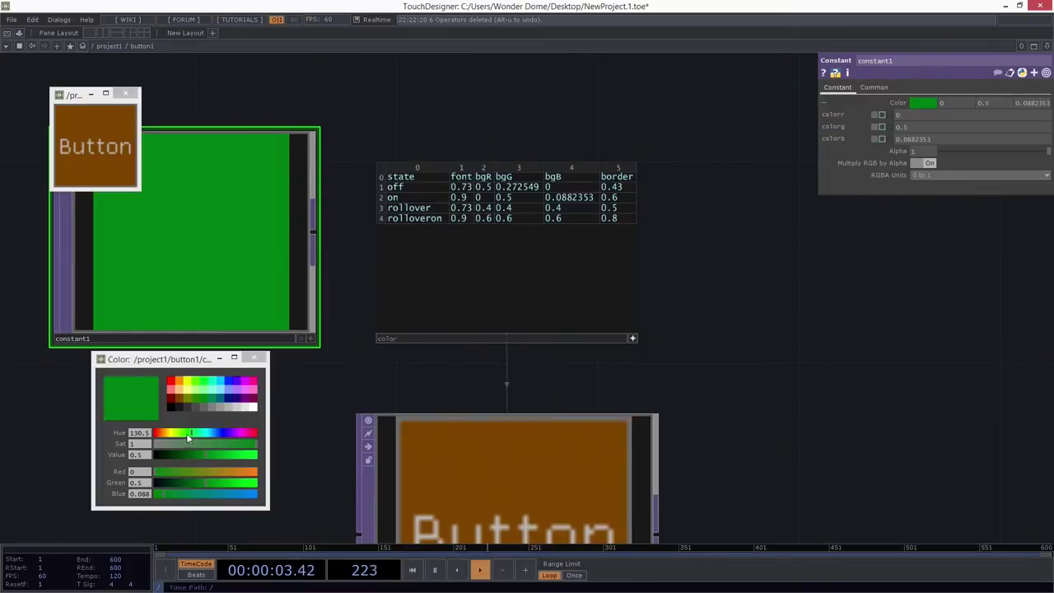
left_click(180, 395)
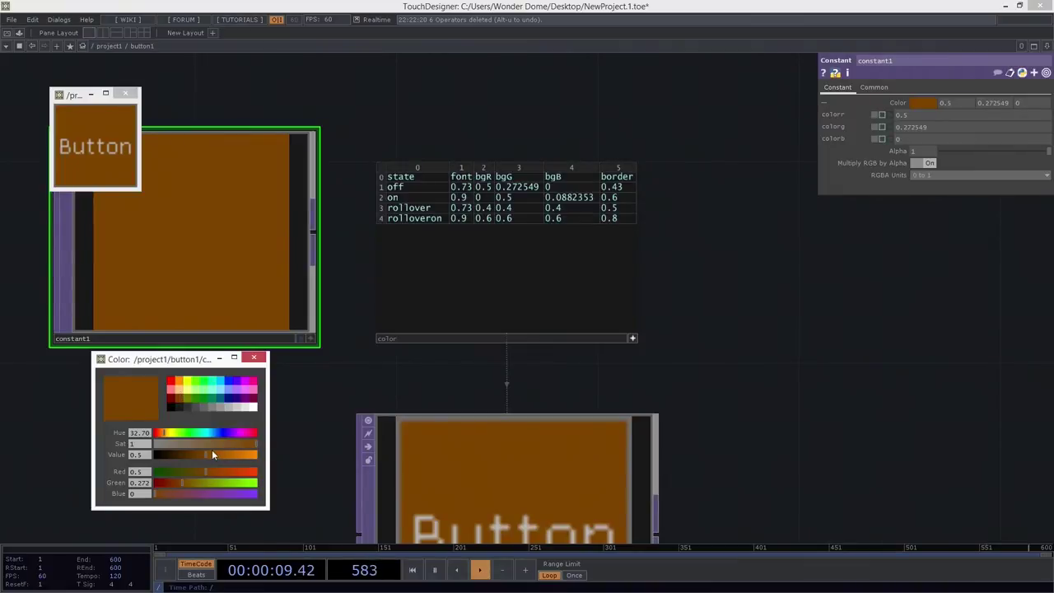
left_click_drag(204, 455, 223, 457)
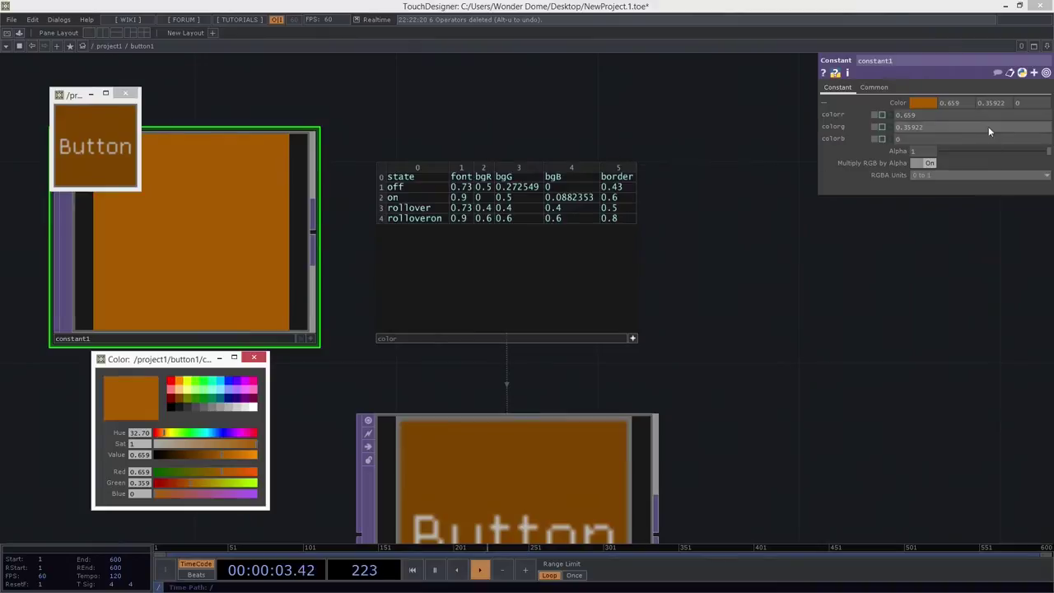
Step: Set the rollover row's font value in the color table to the Constant TOP's red value of 0.659
left_click_drag(917, 114, 852, 125)
key("ctrl+c")
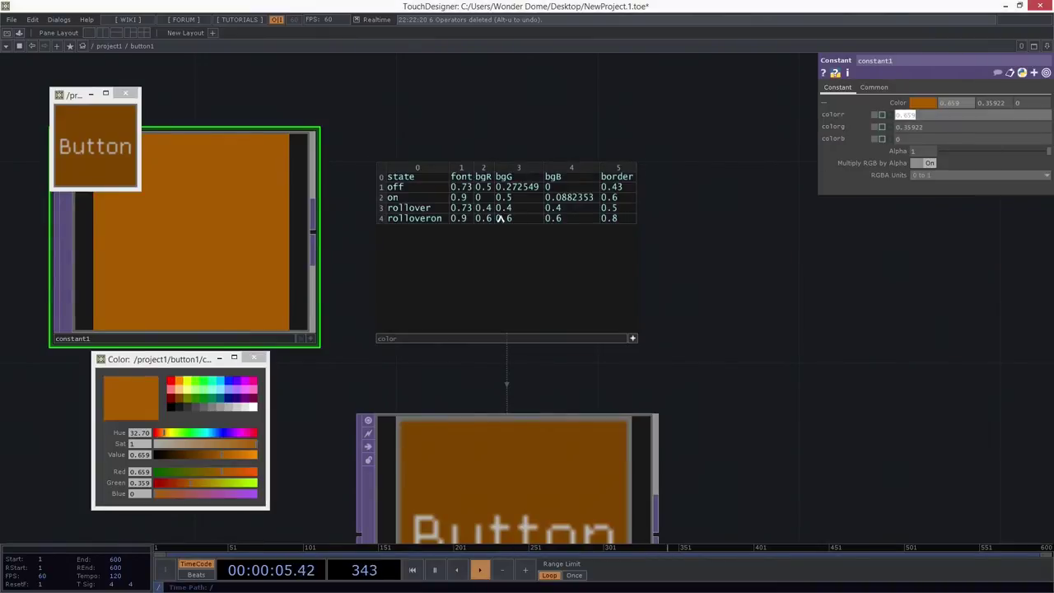
left_click(459, 209)
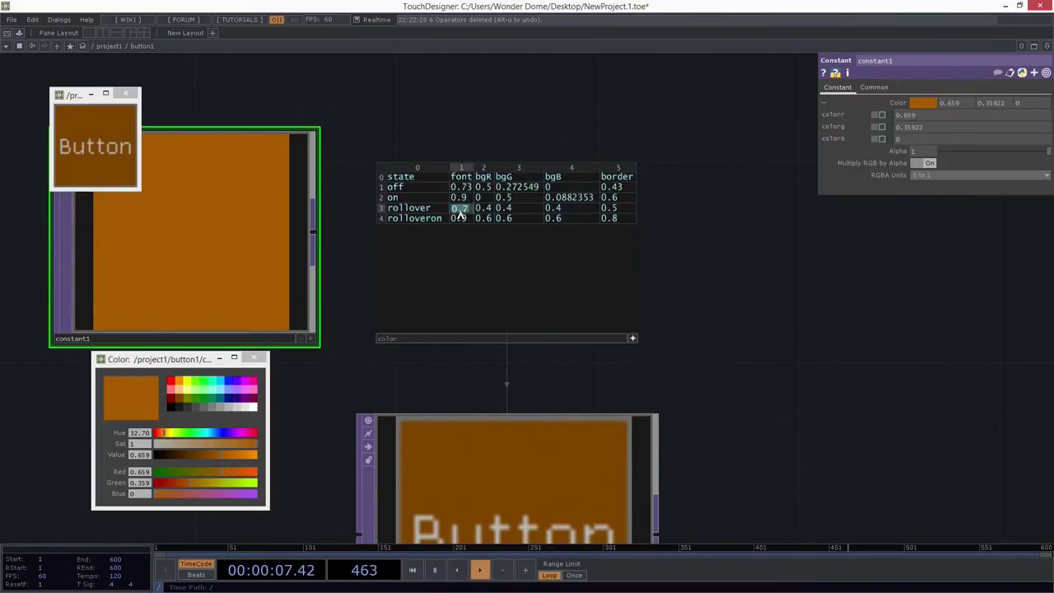
key("ctrl+v")
Step: Set the rollover row's bgR value in the color table to the Constant TOP's green value of 0.35922
left_click(980, 126)
key("ctrl+c")
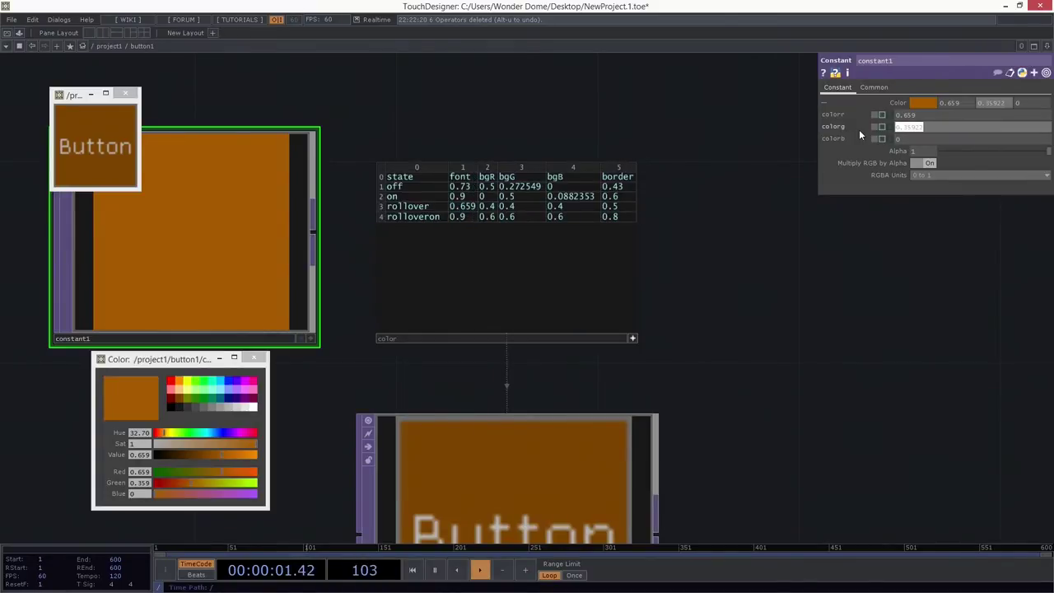
left_click(488, 207)
key("ctrl+v")
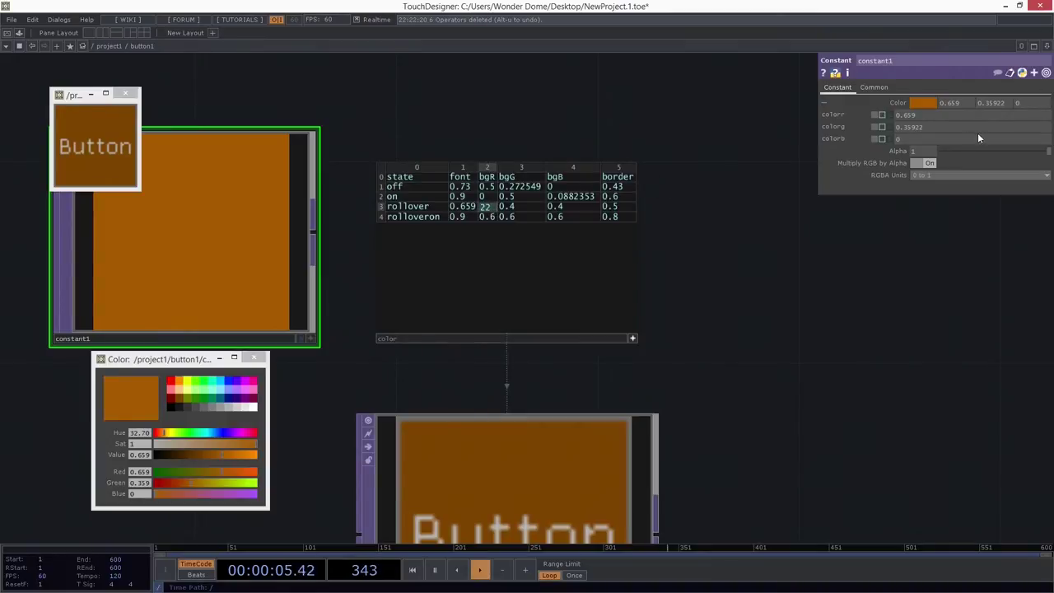
Step: Set the rollover row's bgG value in the color table to the Constant TOP's blue value of 0
left_click(928, 140)
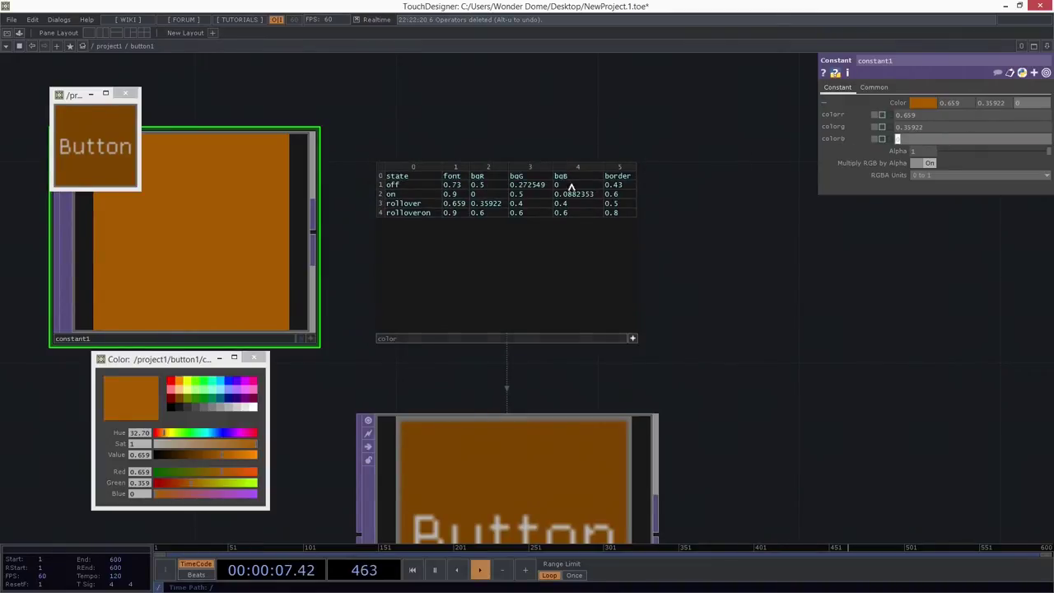
left_click(516, 204)
type("0")
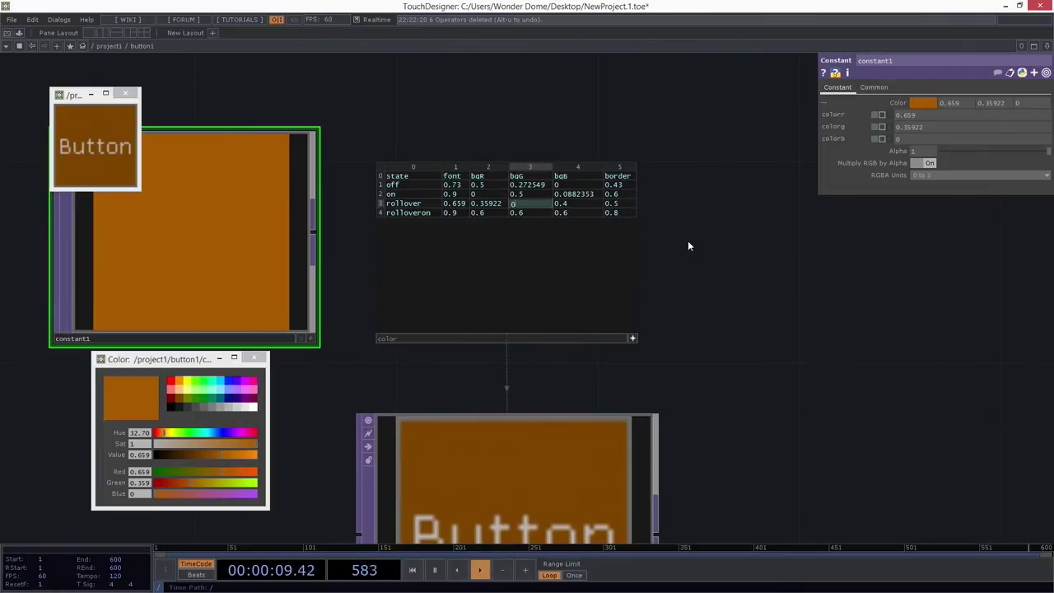
key("Return")
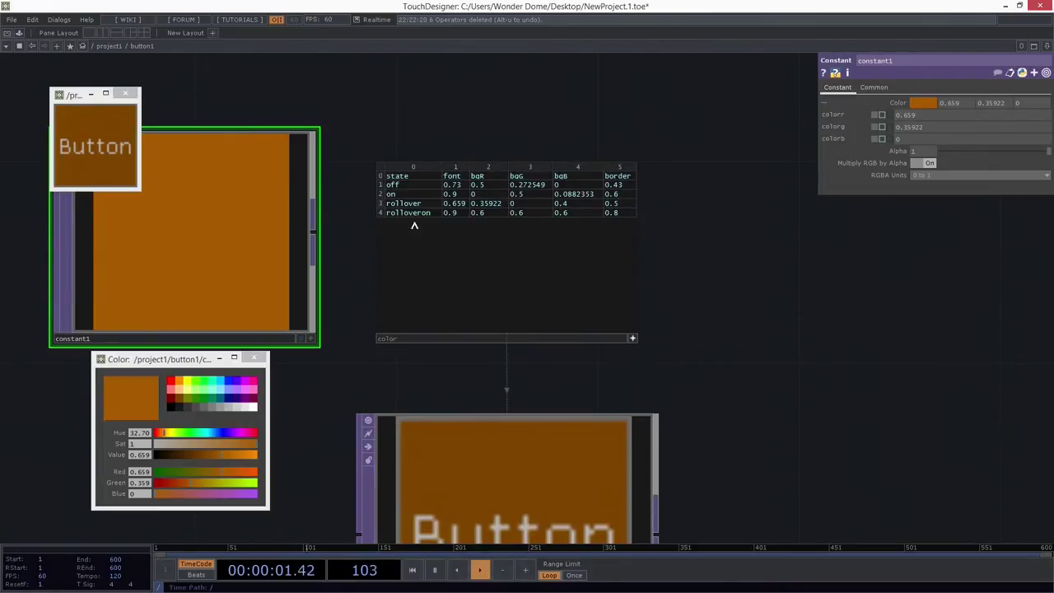
Step: Undo the last three cell edits made in the color table's rollover row
key("alt+u")
key("alt+u")
key("alt+u")
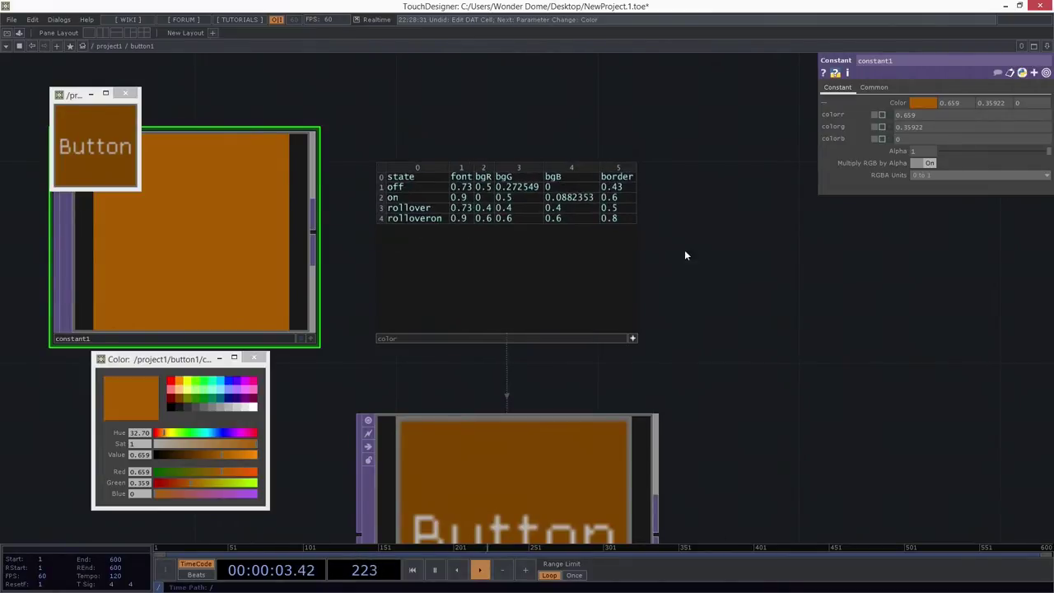
Step: Copy the Constant TOP's red value 0.659 and green value 0.35922 into the rollover row's bgR and bgG cells
left_click_drag(920, 116, 851, 116)
key("ctrl+c")
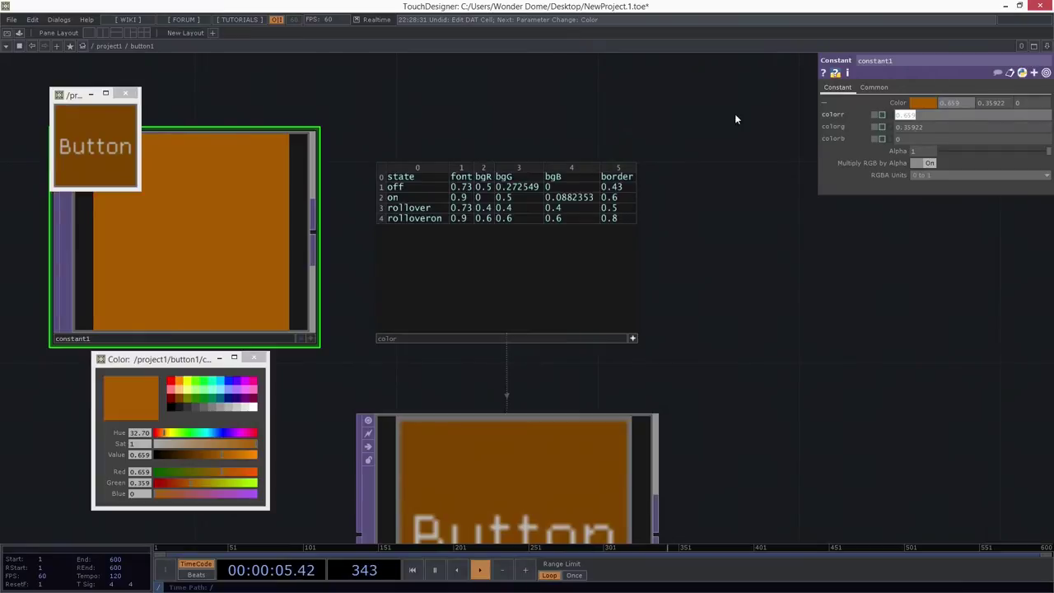
double_click(481, 209)
key("ctrl+v")
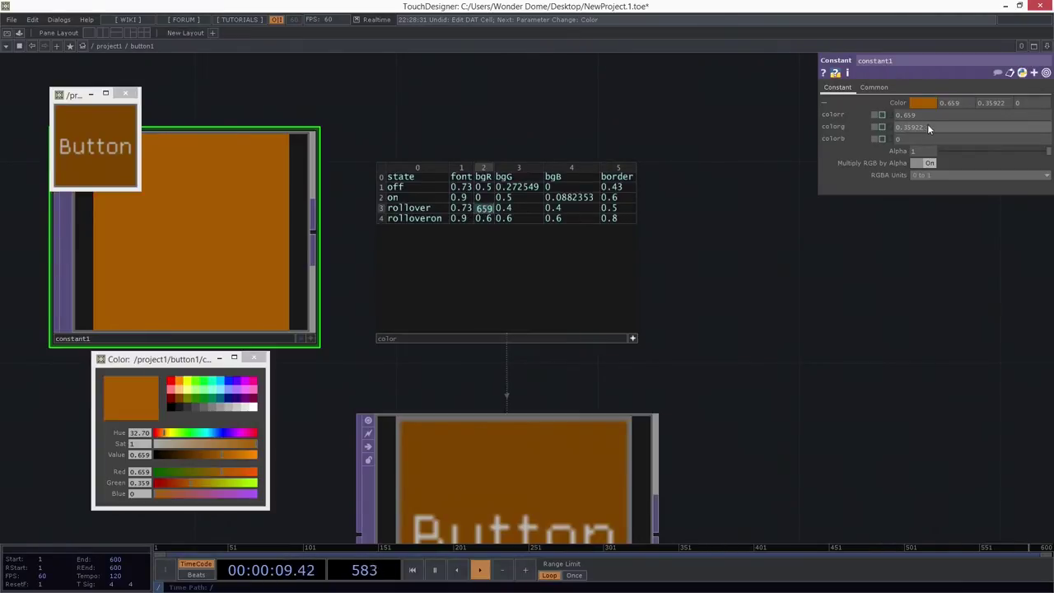
left_click(929, 127)
key("ctrl+c")
double_click(521, 206)
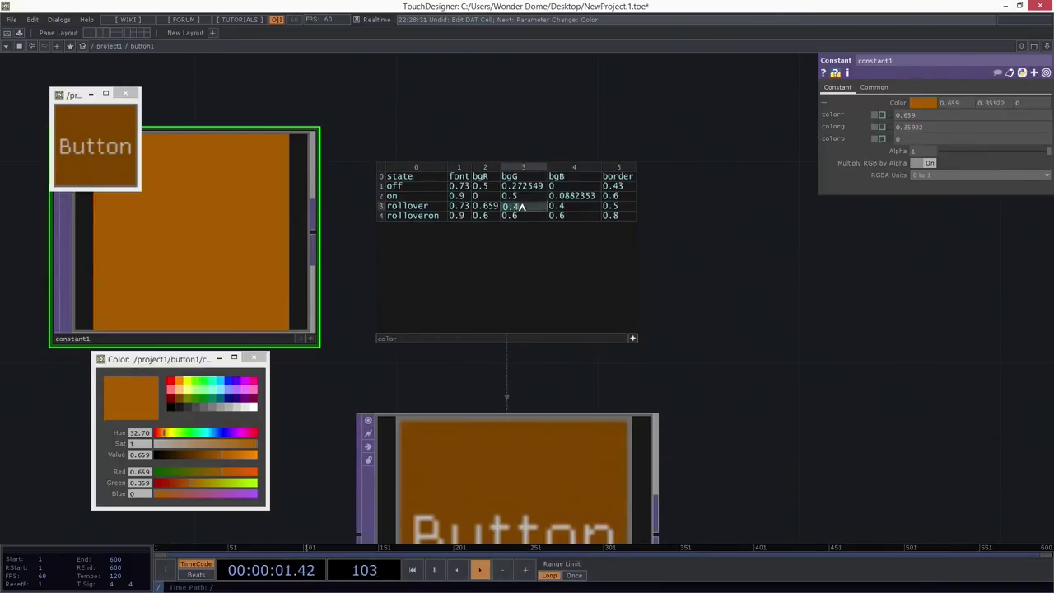
key("ctrl+v")
Step: Copy the Constant TOP's blue value 0 into the rollover row's bgB cell and try the button in its floating viewer
left_click(924, 140)
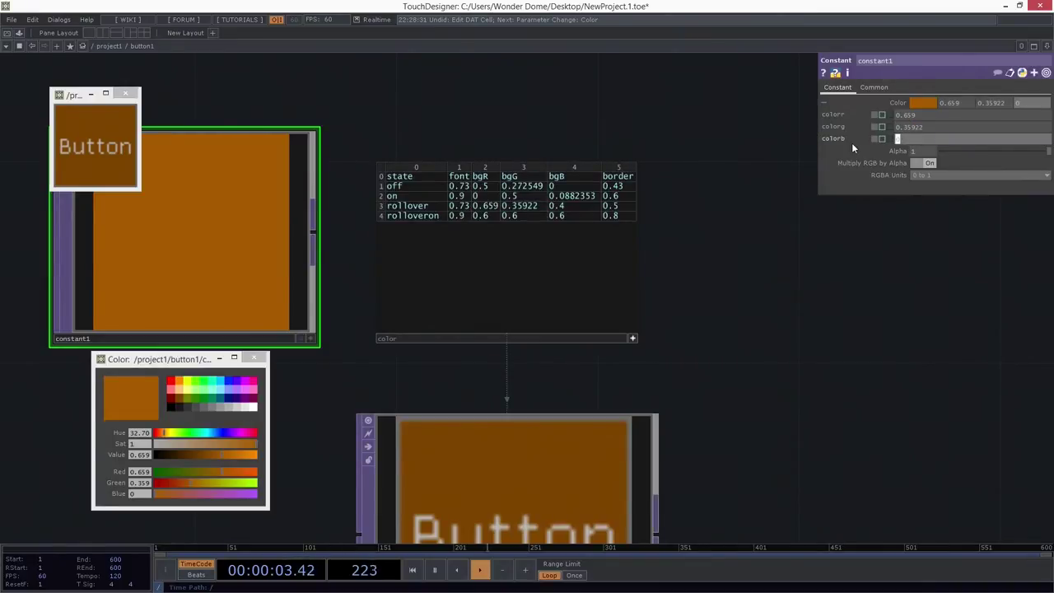
key("ctrl+c")
double_click(556, 206)
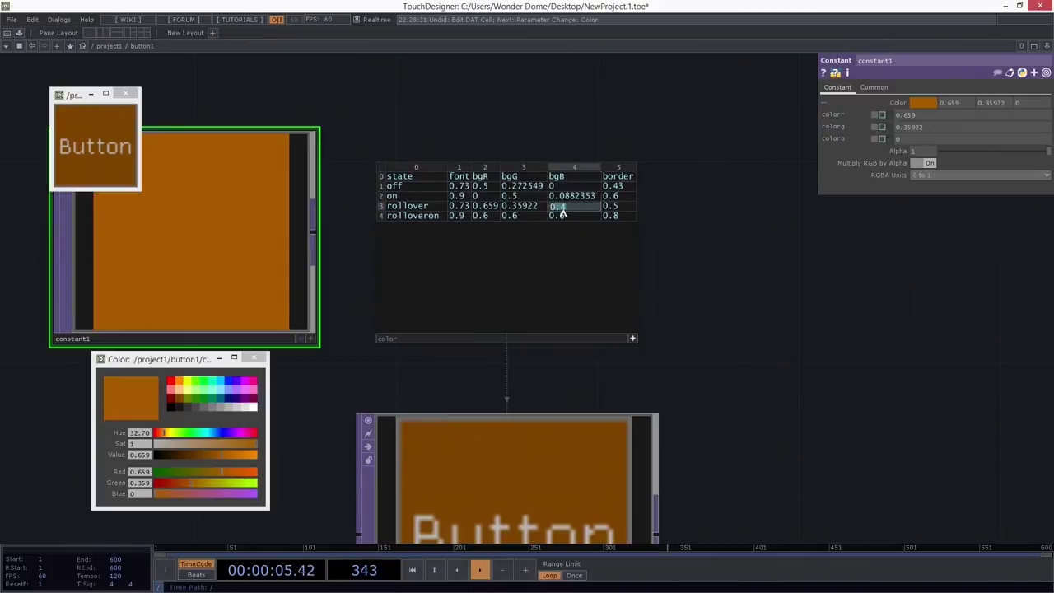
key("ctrl+v")
key("Return")
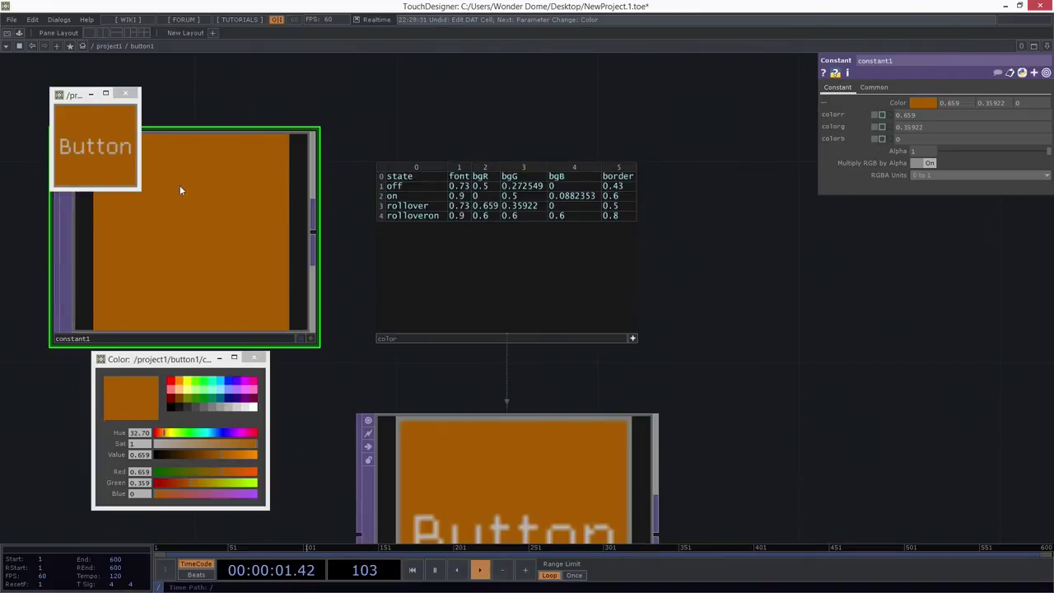
left_click(130, 171)
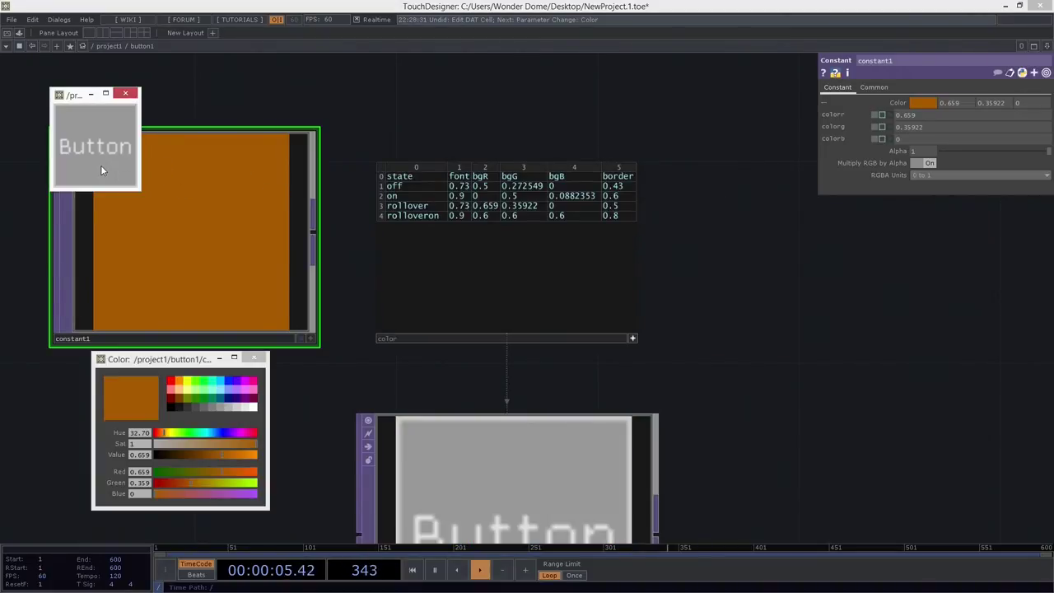
Step: Pick a green for the Constant TOP from the color swatches and lower its value to 0.686
left_click(196, 386)
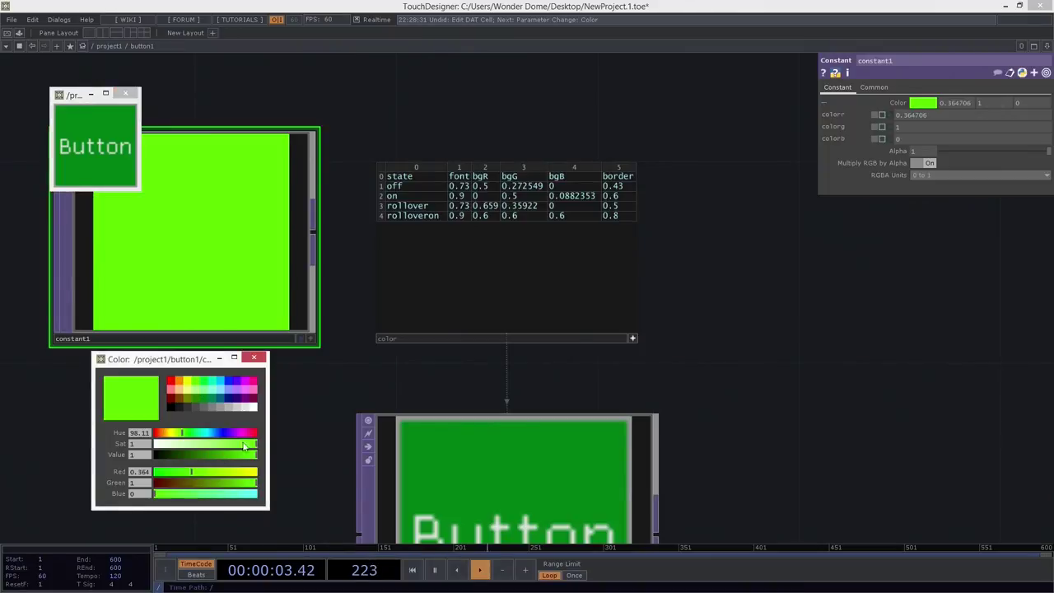
left_click(201, 398)
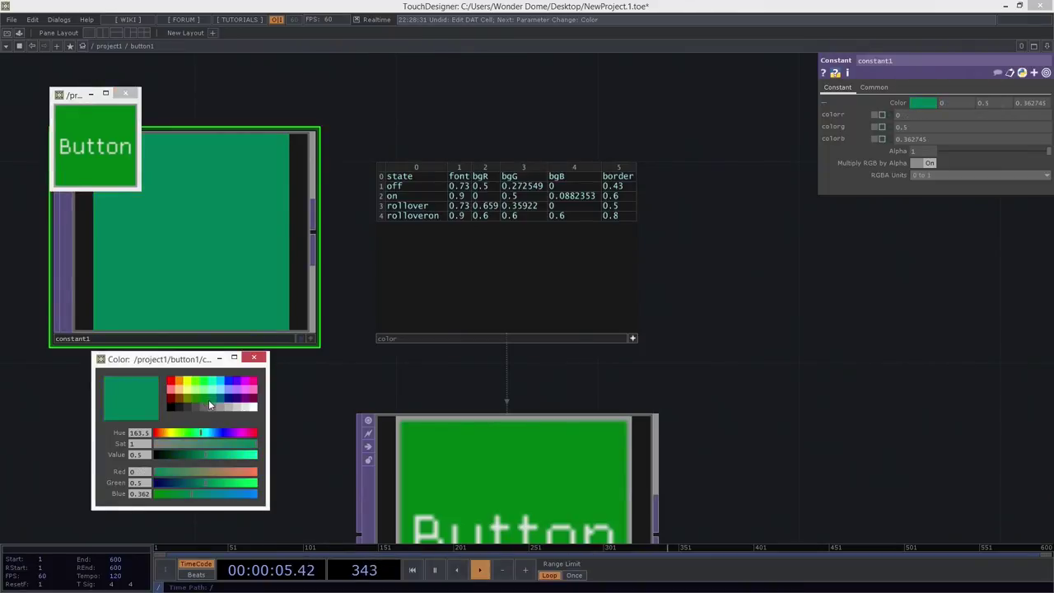
left_click(200, 403)
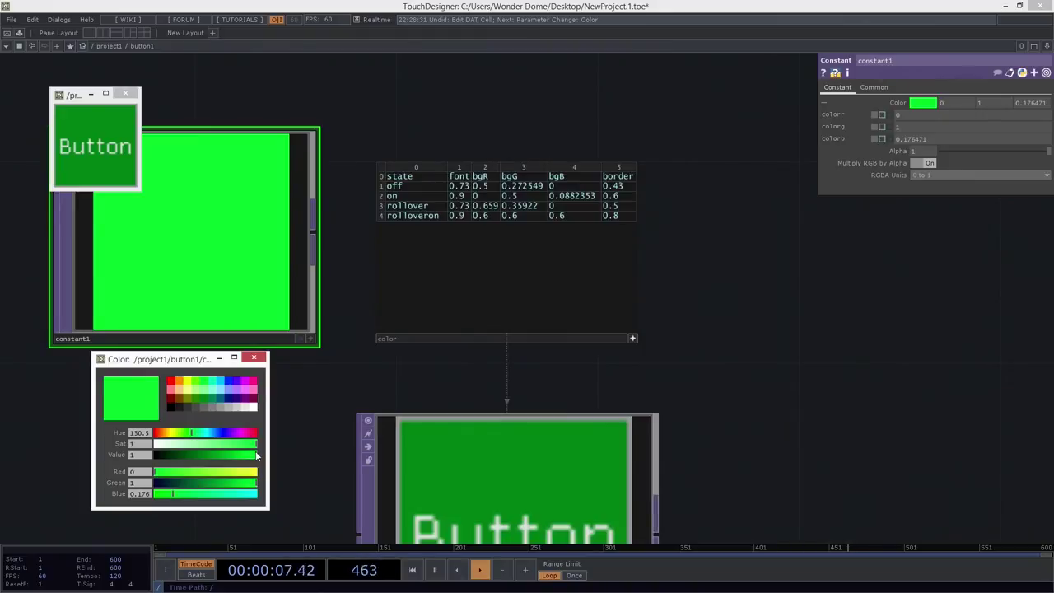
left_click_drag(256, 453, 227, 452)
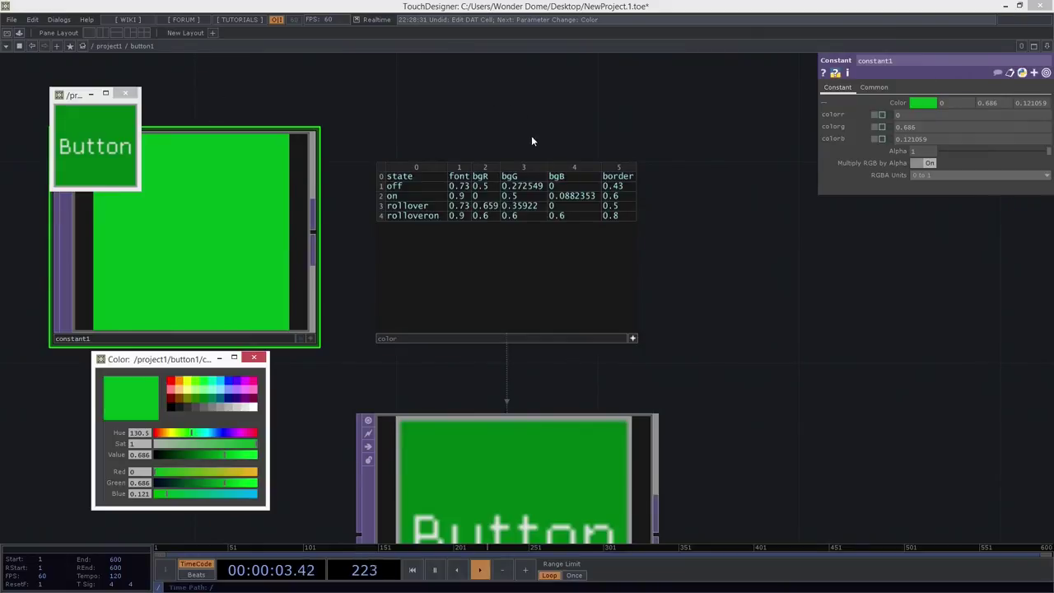
Step: Set the rolloveron row's bgR to 0 and bgG to 0.686 in the color table, matching the Constant TOP's red and green
left_click_drag(965, 117, 846, 116)
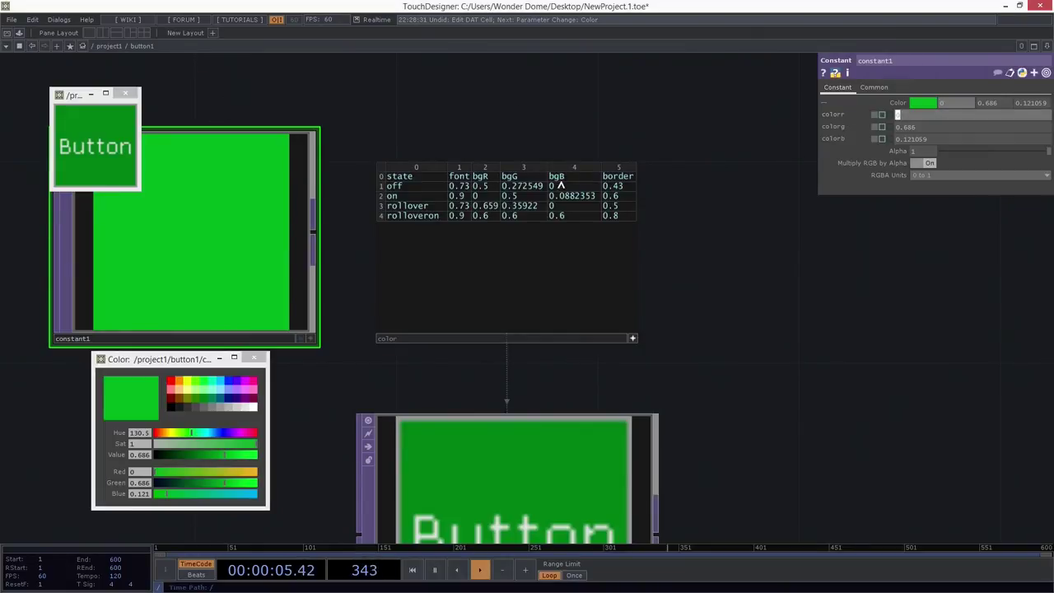
left_click(481, 216)
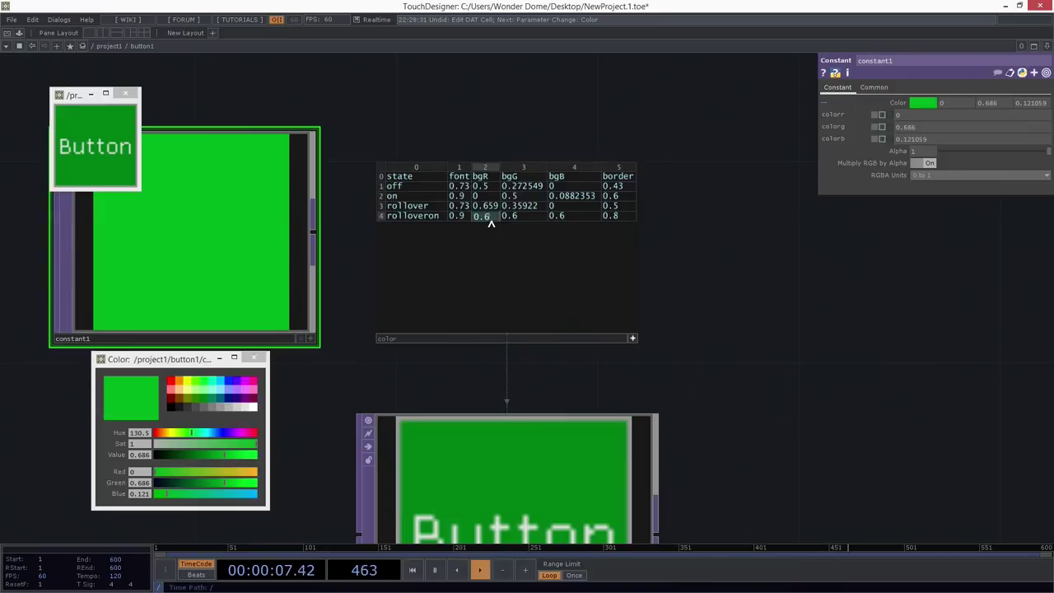
type("0")
left_click(924, 126)
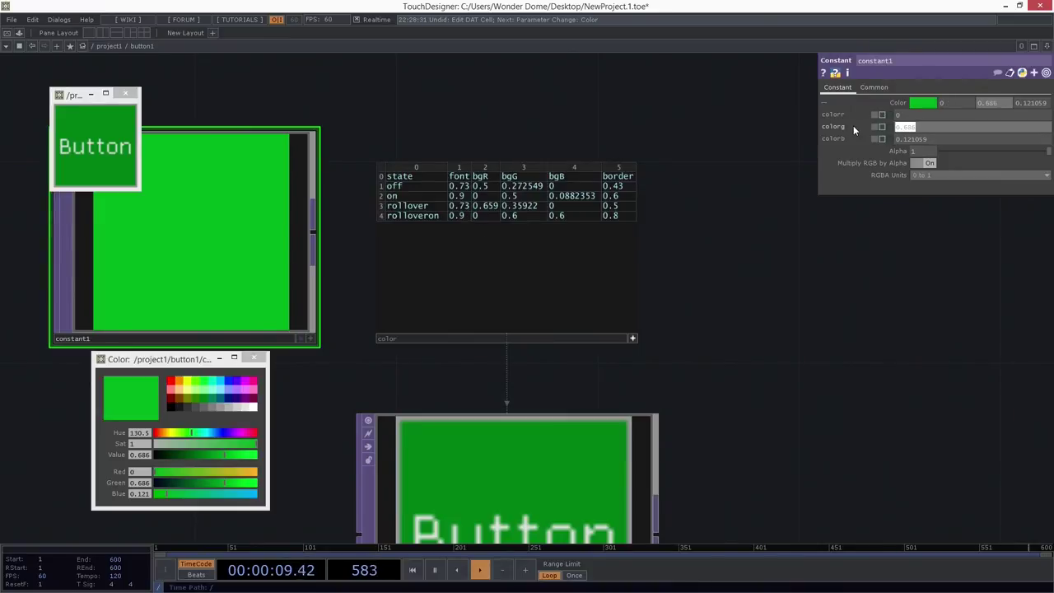
key("ctrl+c")
left_click(518, 216)
key("ctrl+v")
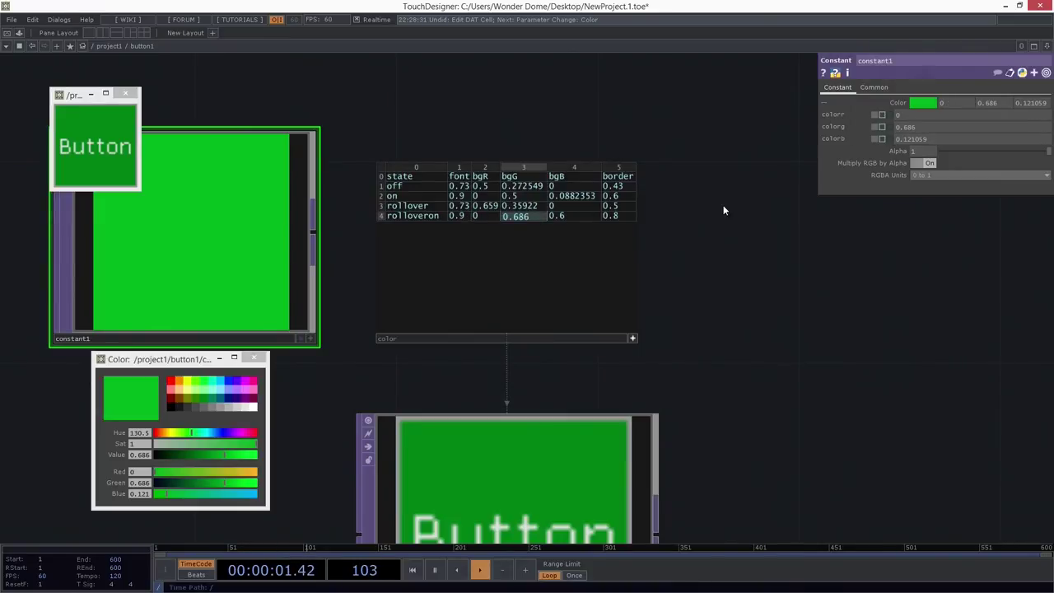
Step: Copy the Constant TOP's blue value 0.121059 into the rolloveron row's bgB cell
left_click(915, 139)
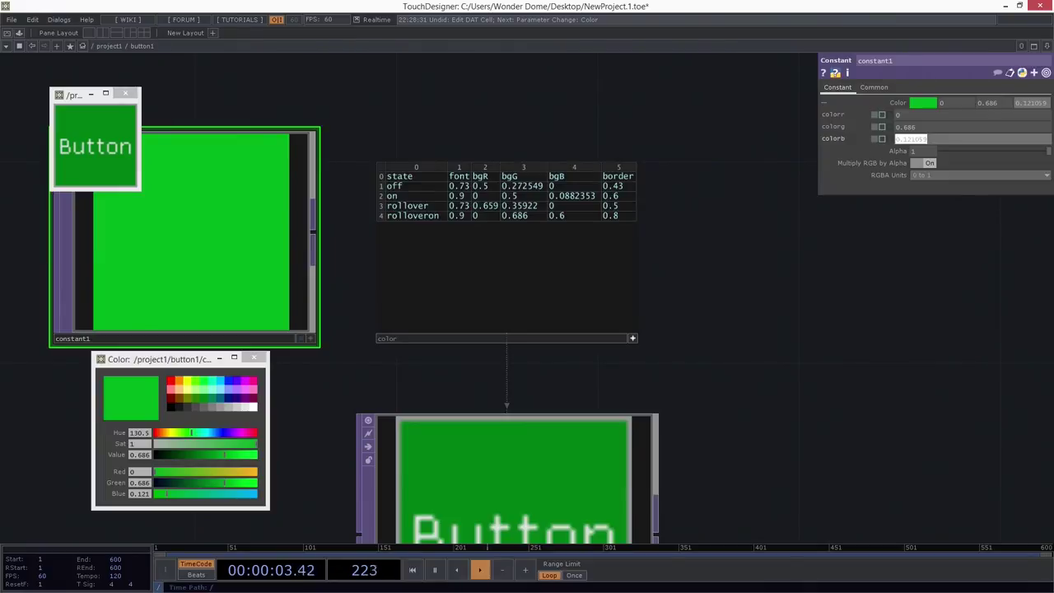
key("ctrl+c")
left_click(570, 216)
key("ctrl+v")
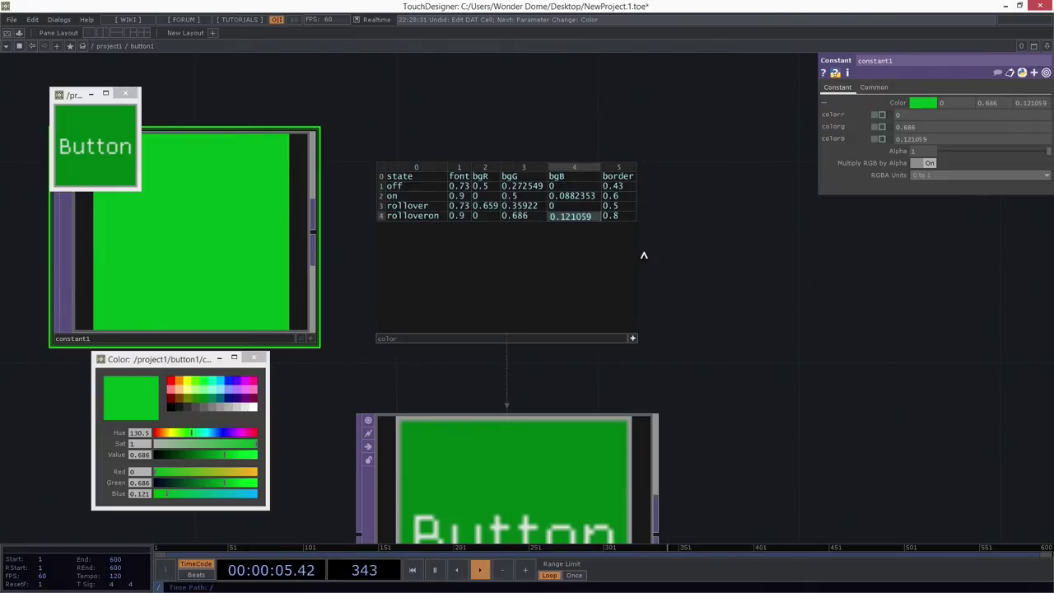
left_click(726, 311)
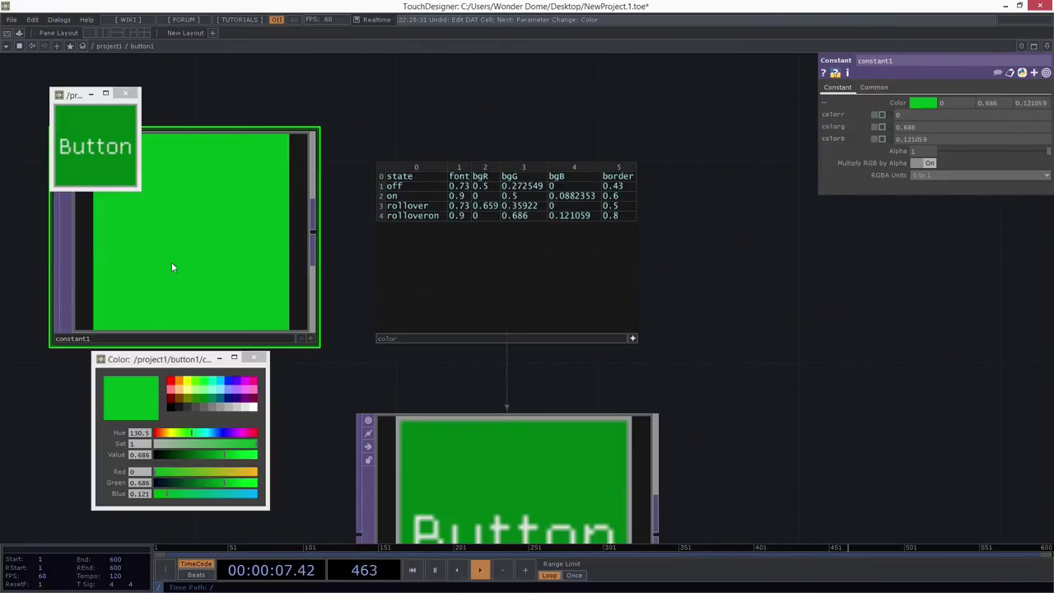
Step: Toggle the button in its floating viewer to check the rollover and rolloveron colors
left_click(130, 186)
left_click(130, 186)
left_click(130, 186)
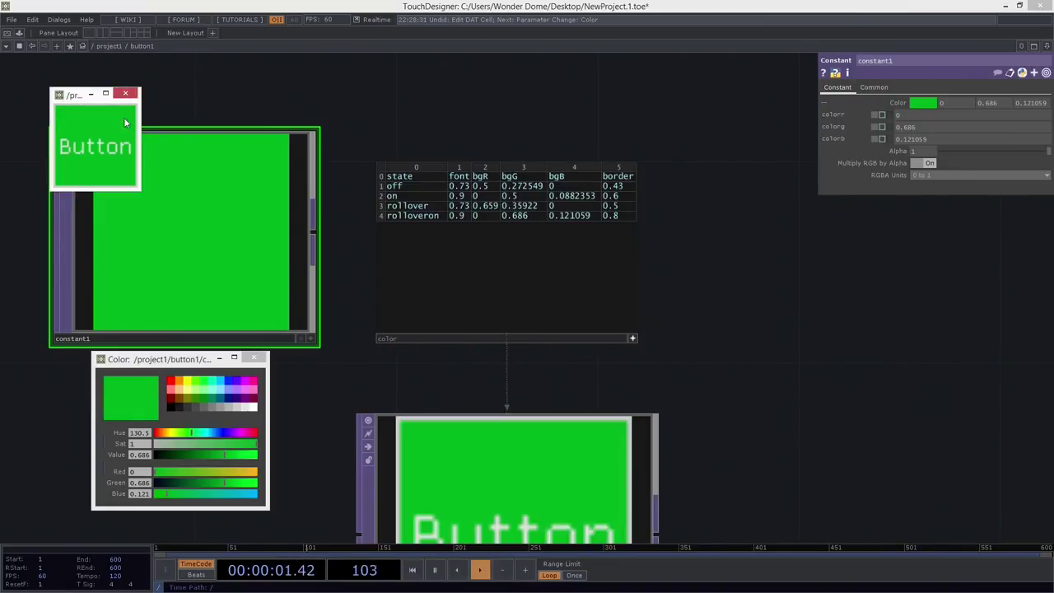
Step: Go up to the level of the project1 container, activate its viewer and try the button inside the panel
middle_click_drag(351, 179, 305, 360)
scroll(586, 416, "down", 3)
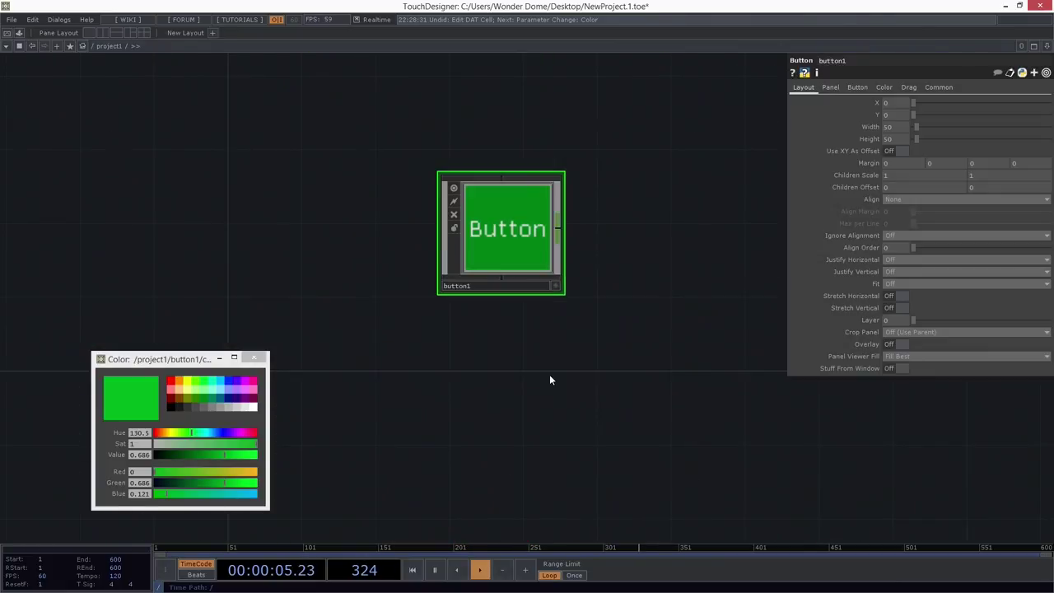
scroll(450, 346, "down", 3)
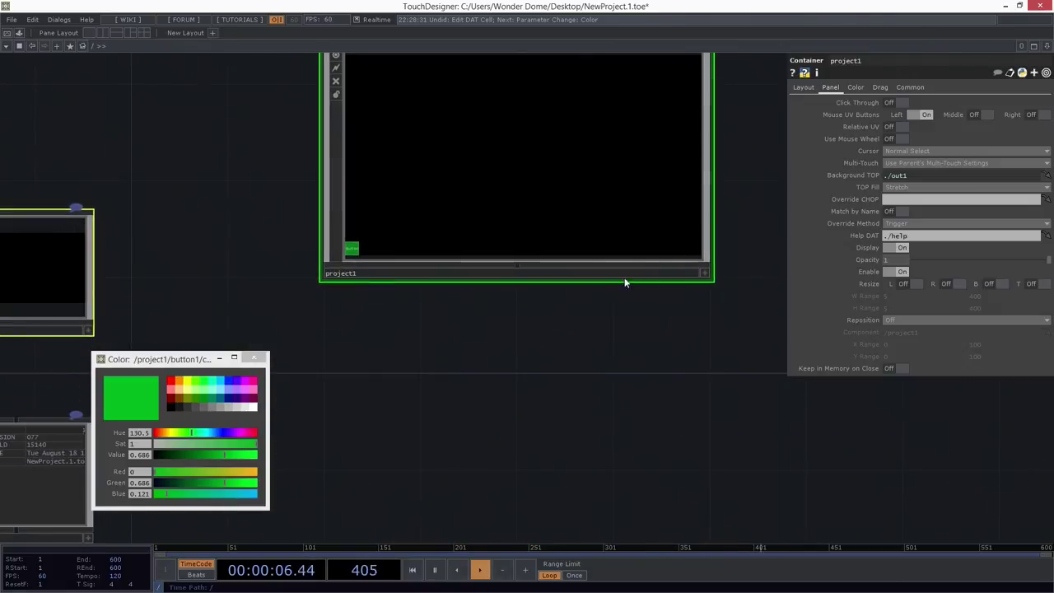
left_click_drag(509, 327, 509, 348)
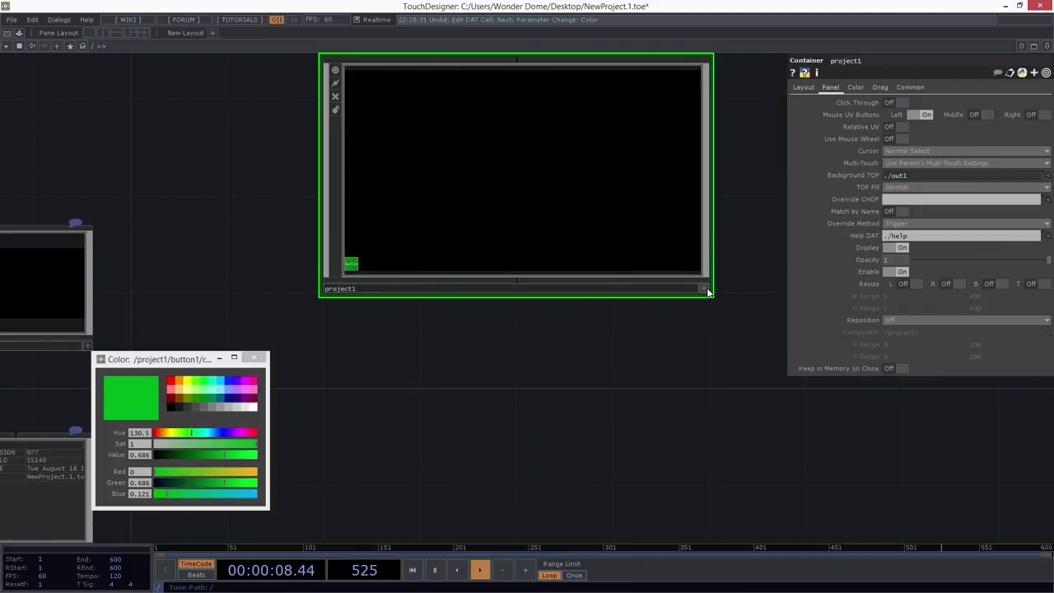
left_click(706, 290)
left_click_drag(602, 339, 611, 360)
scroll(387, 313, "up", 5)
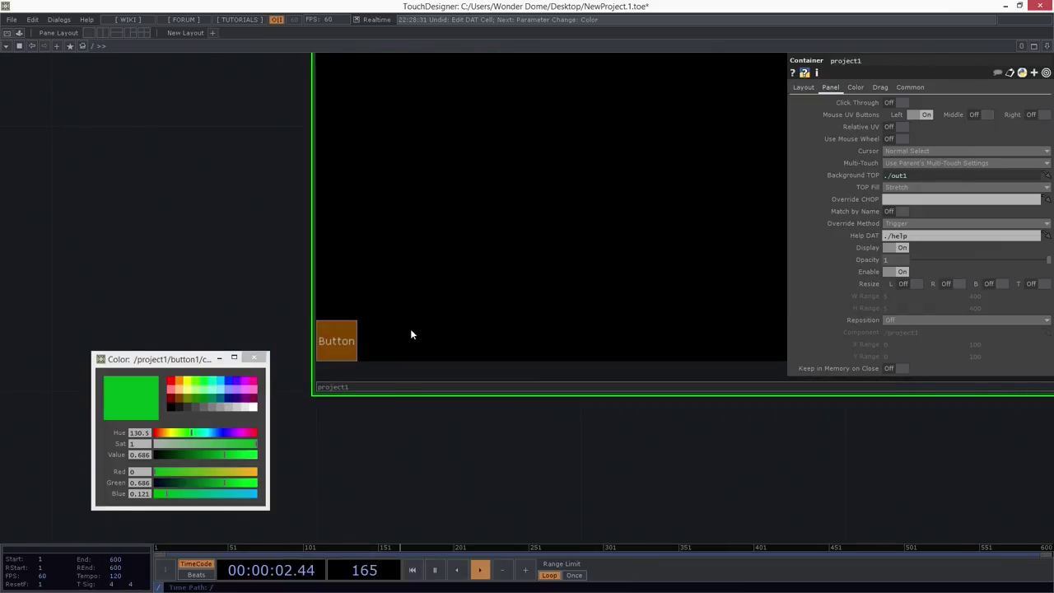
left_click(340, 348)
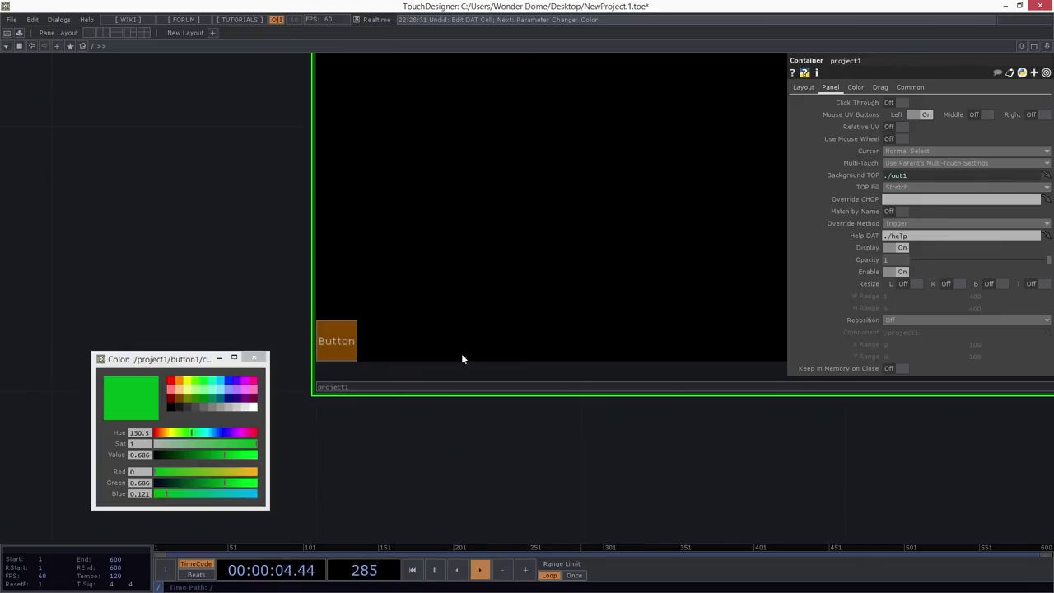
Step: Go back inside button1, delete the constant1 TOP and close its color picker window
scroll(494, 236, "up", 2)
scroll(499, 239, "down", 5)
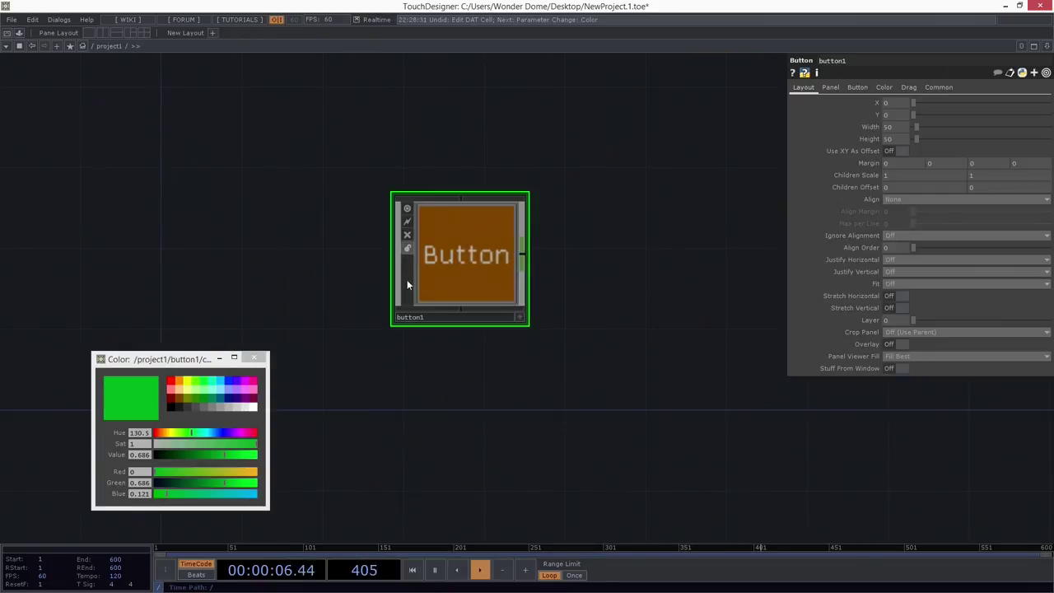
scroll(470, 252, "up", 1)
scroll(471, 249, "up", 2)
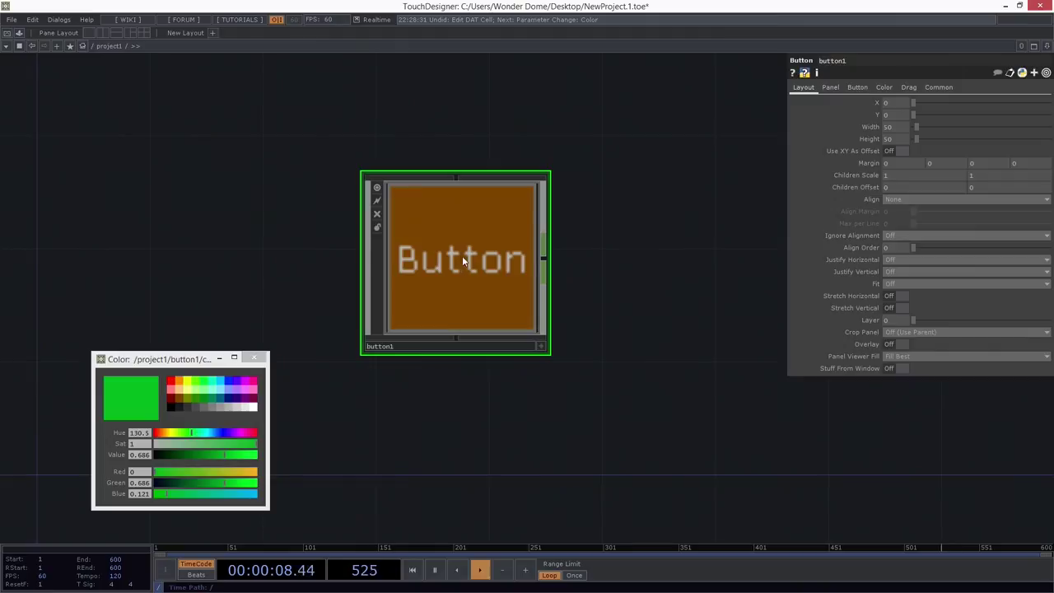
scroll(462, 262, "up", 3)
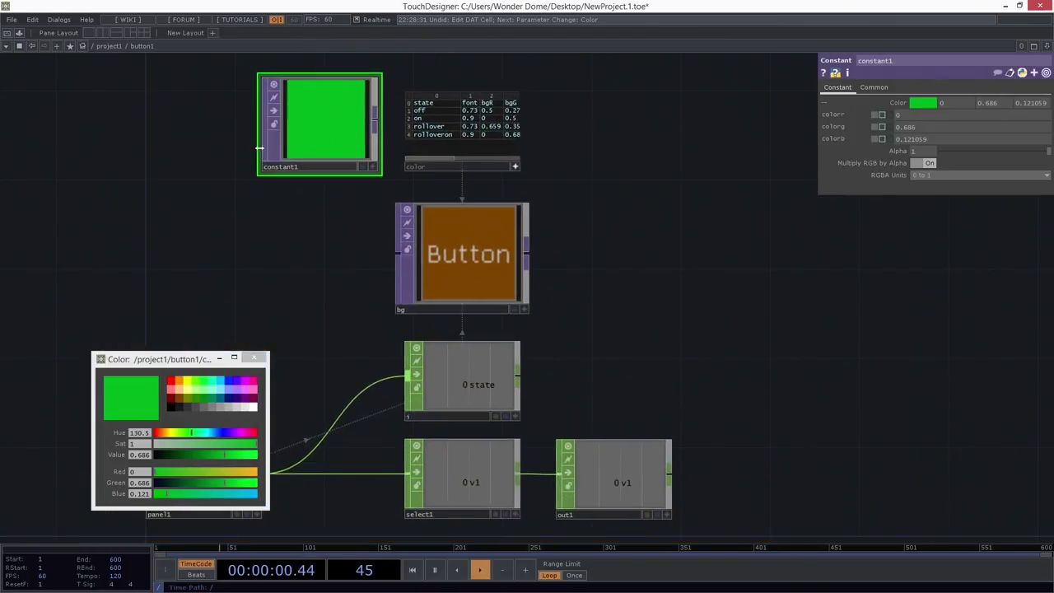
key("Delete")
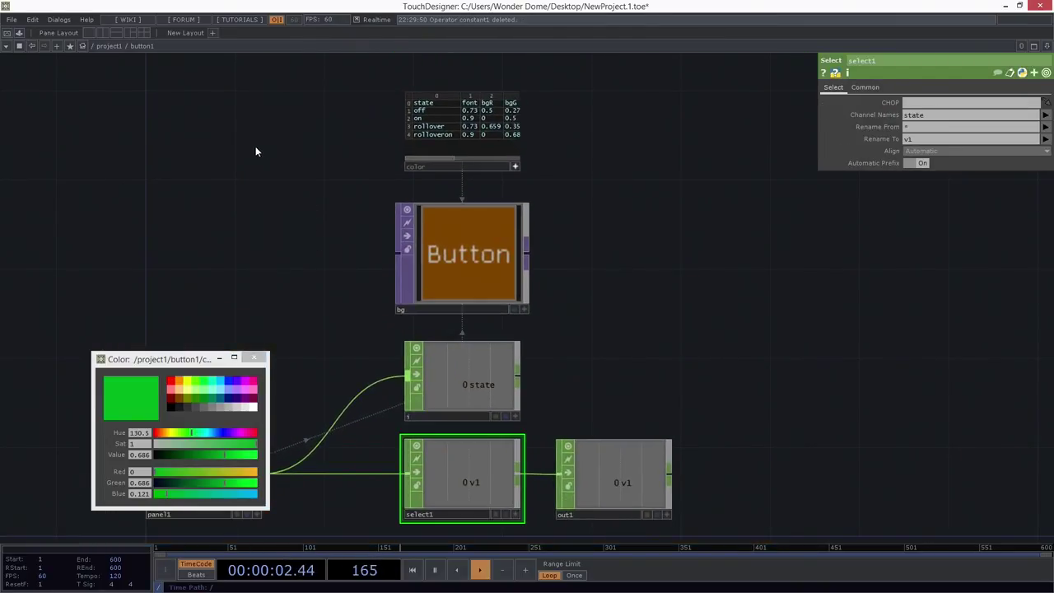
left_click(254, 357)
left_click_drag(334, 217, 239, 243)
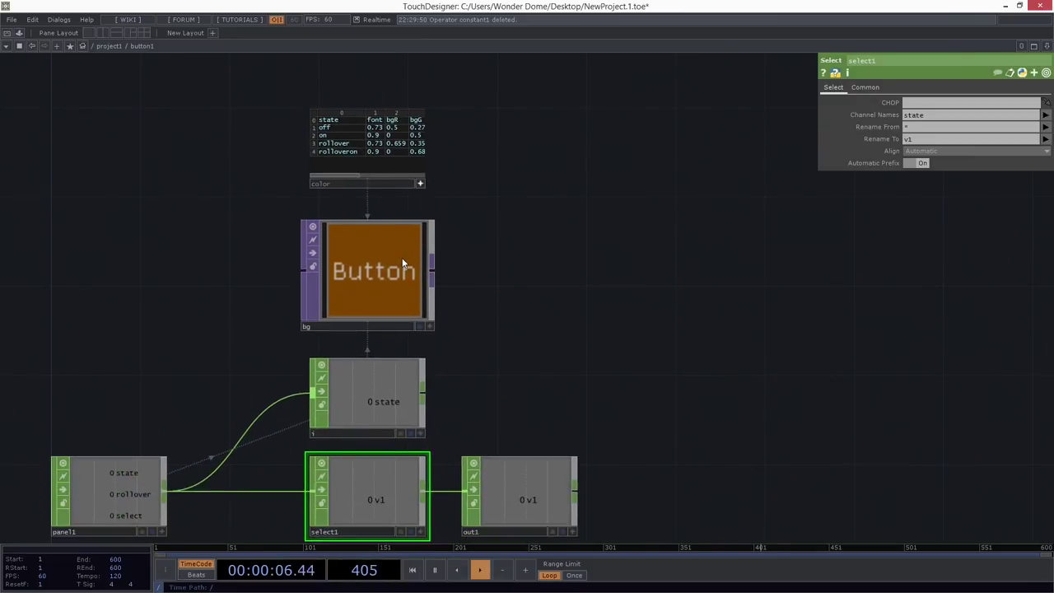
scroll(469, 160, "up", 3)
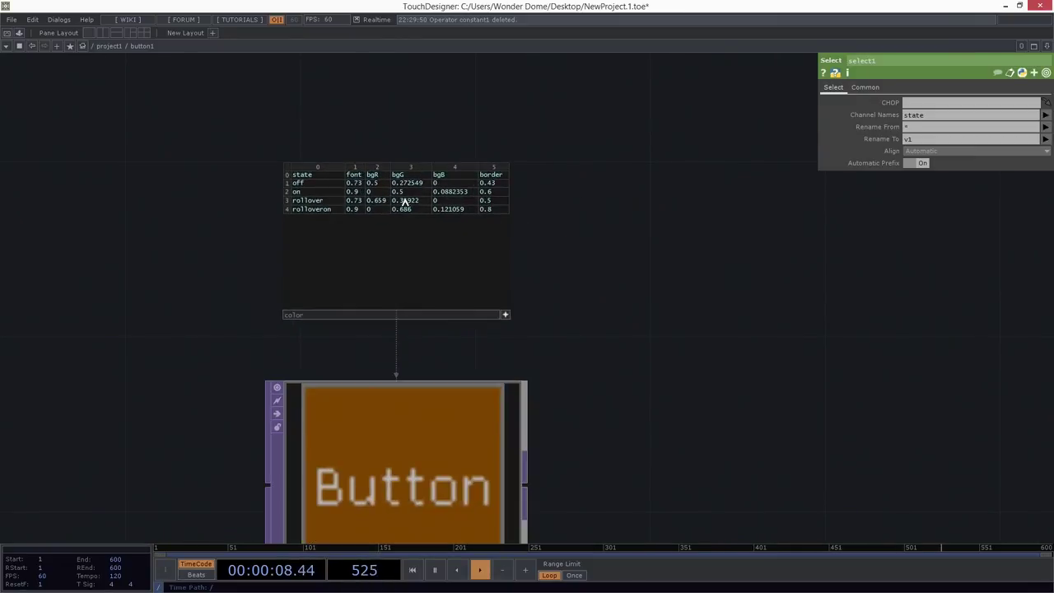